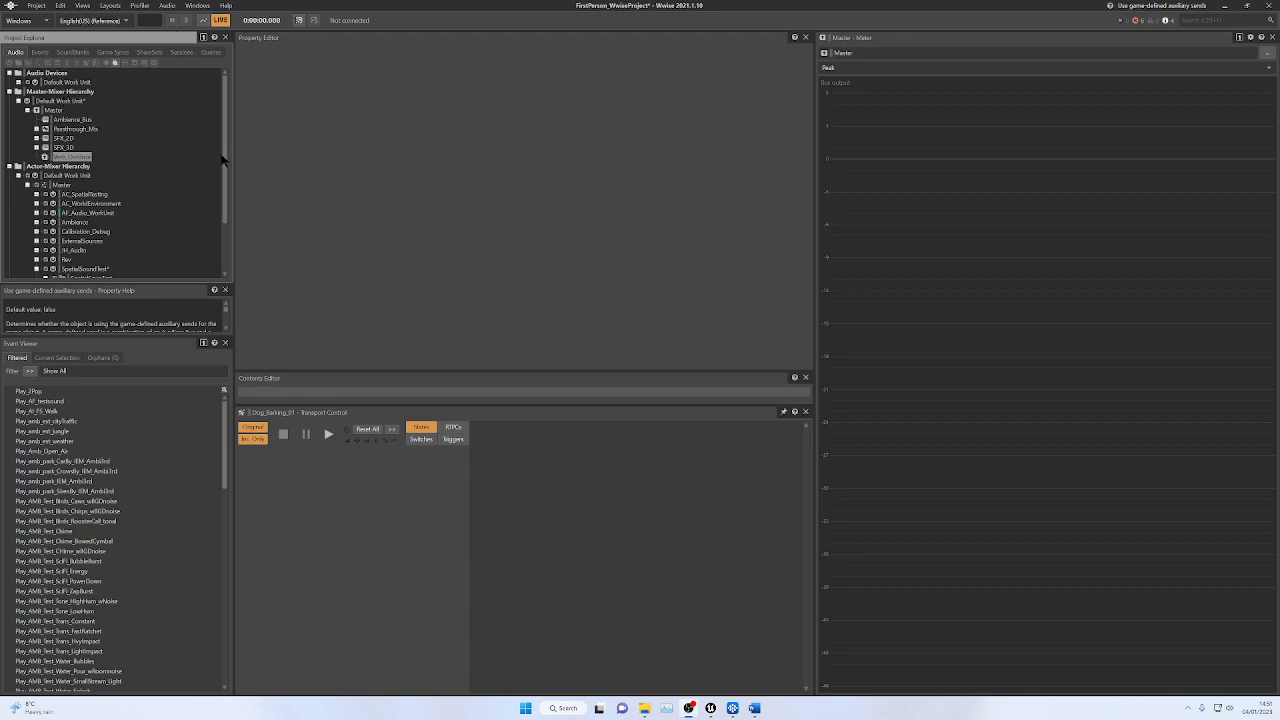
Create a new auxiliary bus named Spatial_Audio under the Master bus in the Master-Mixer Hierarchy
{"action": "mouse_move", "coordinate": [222, 160]}
{"action": "left_mouse_down"}
{"action": "mouse_move", "coordinate": [222, 207]}
{"action": "mouse_move", "coordinate": [224, 152]}
{"action": "left_mouse_up"}
{"action": "left_click", "coordinate": [50, 110]}
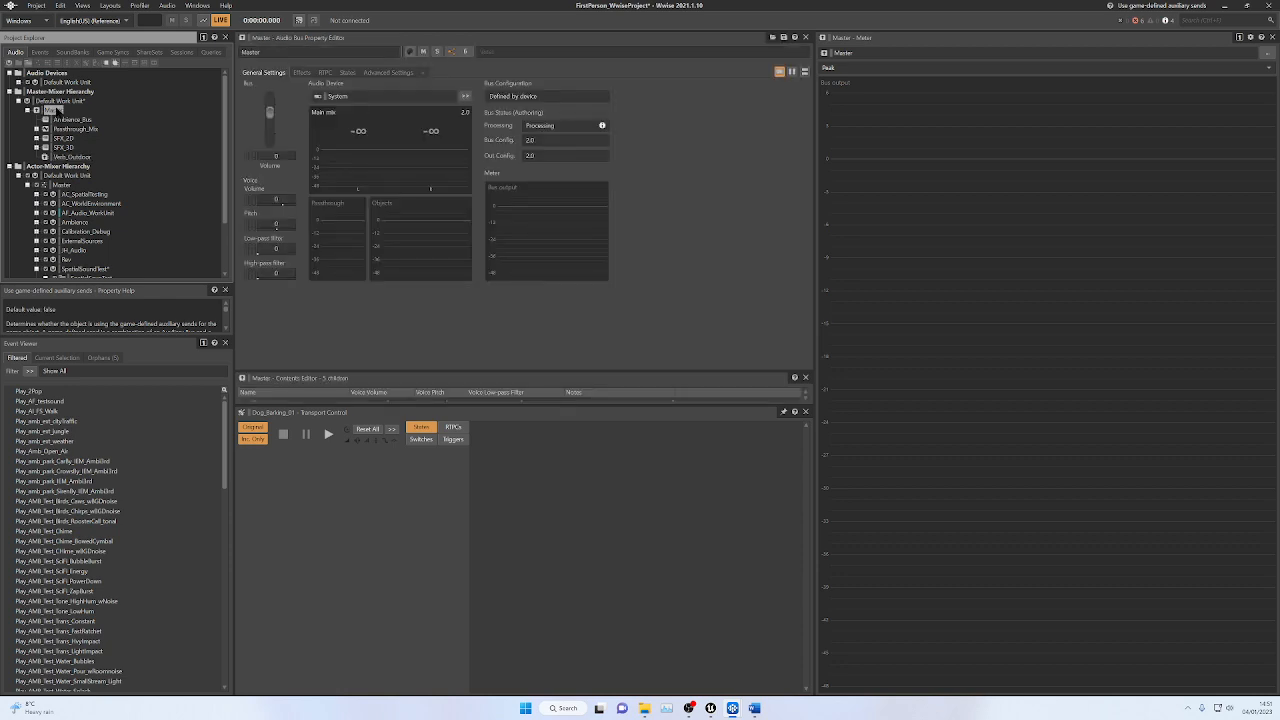
{"action": "right_click", "coordinate": [60, 111]}
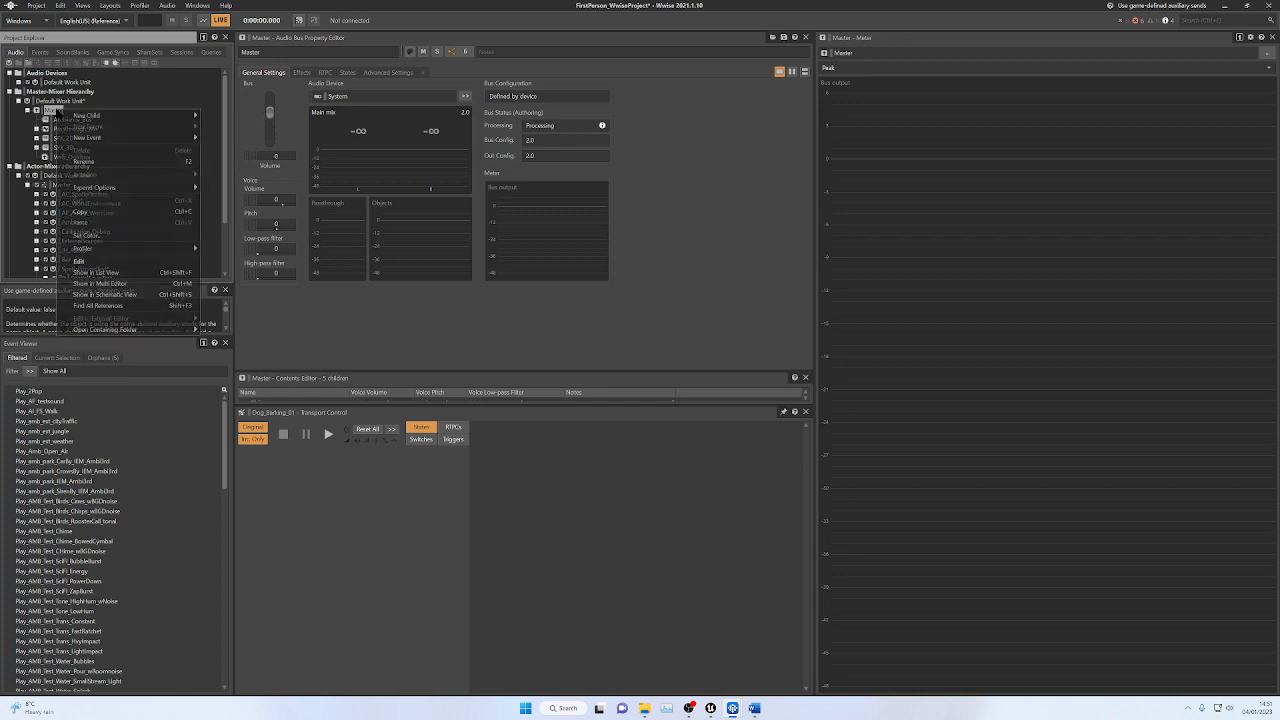
{"action": "mouse_move", "coordinate": [96, 116]}
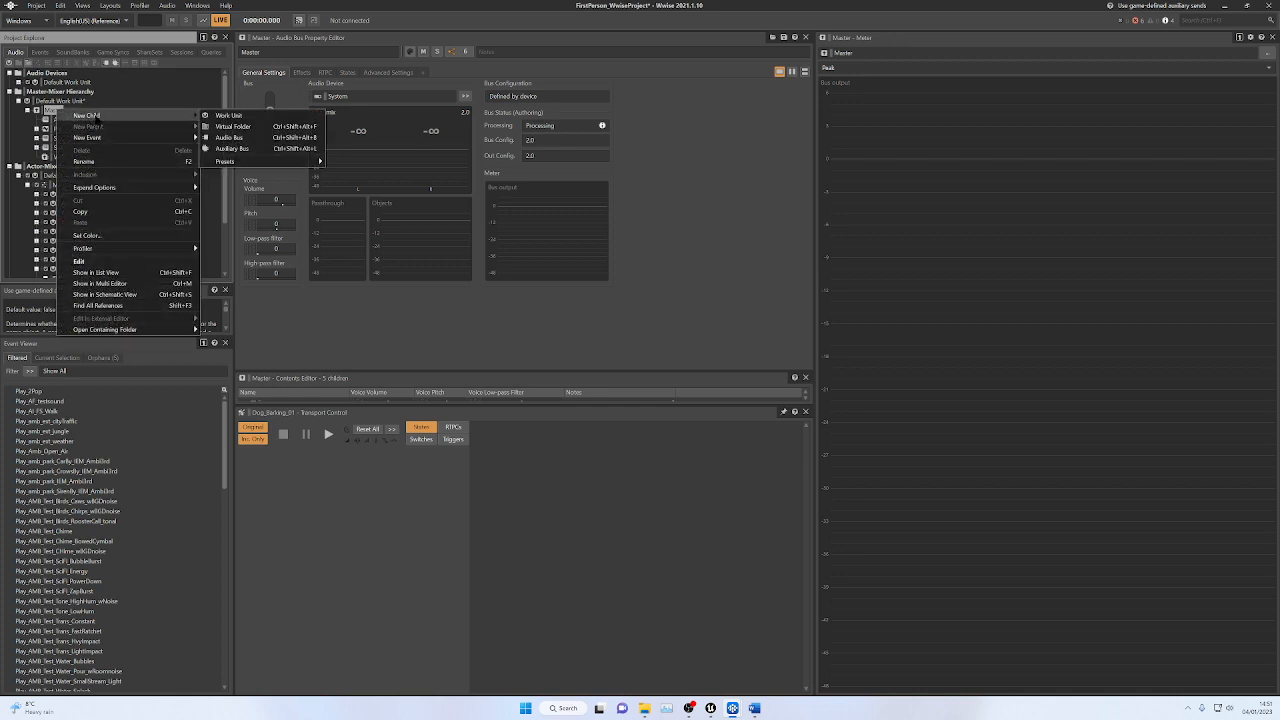
{"action": "left_click", "coordinate": [232, 148]}
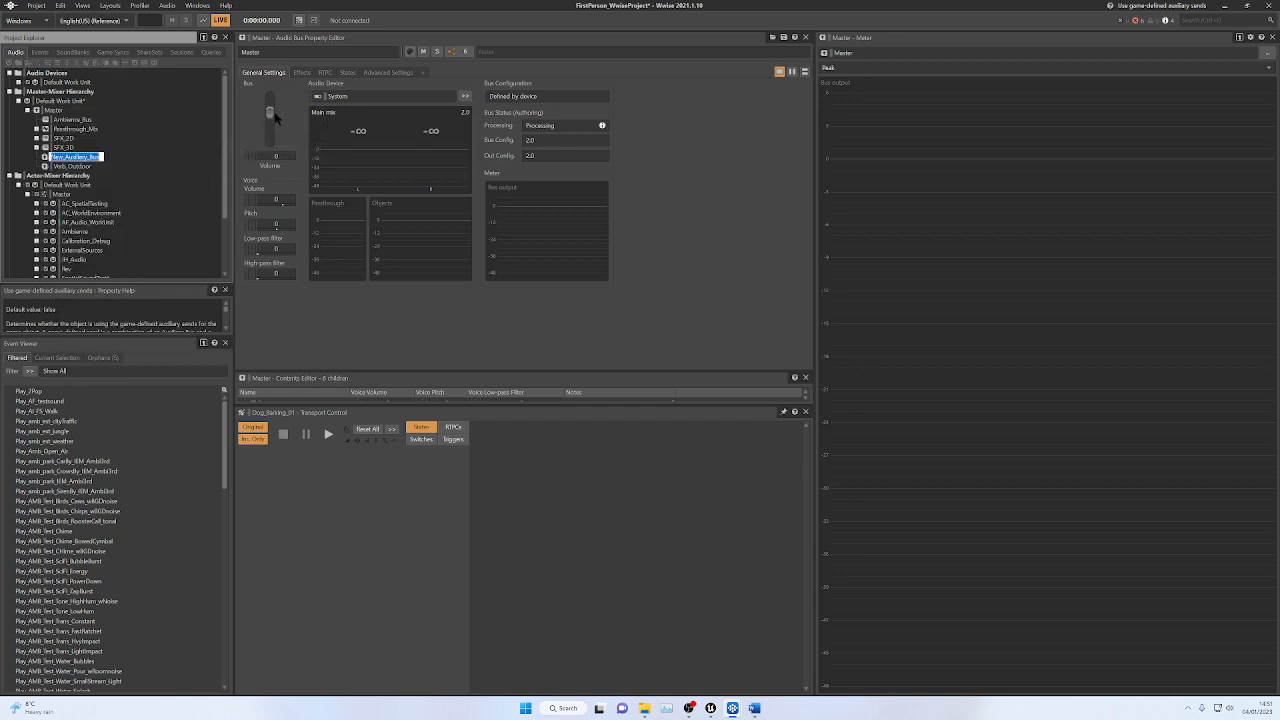
{"action": "type", "text": "Verb"}
{"action": "key", "text": "Return"}
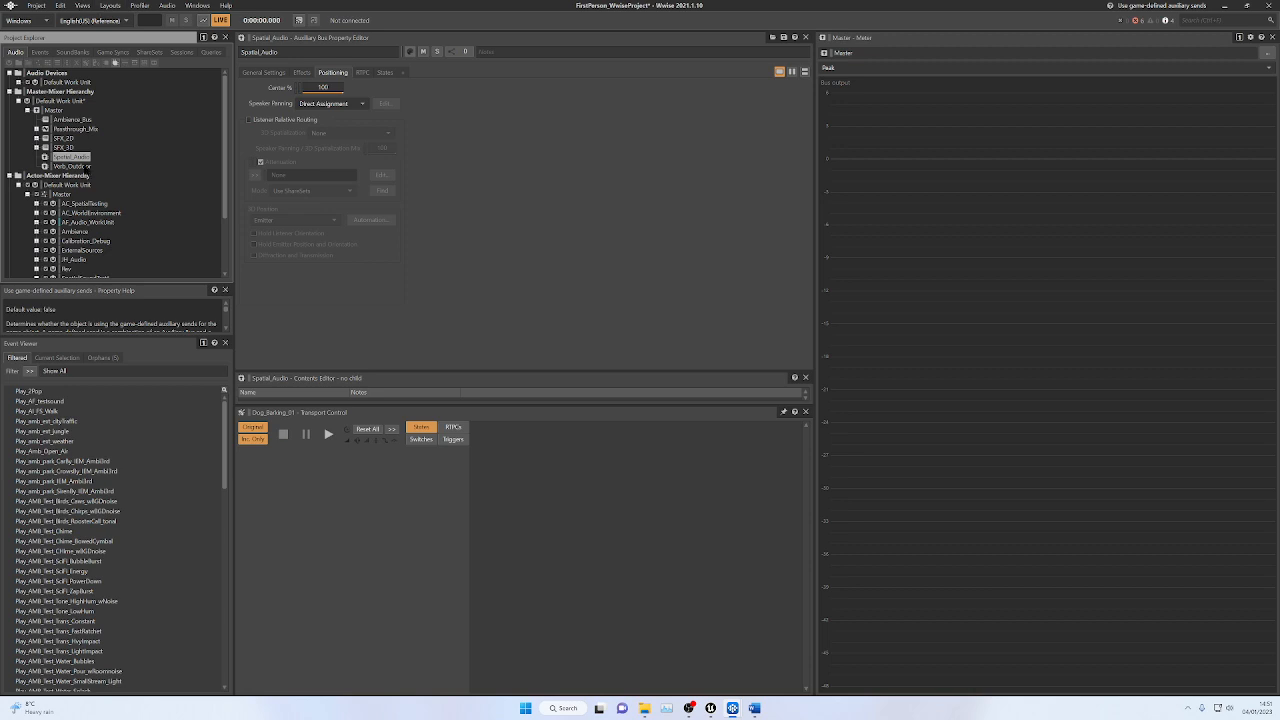
{"action": "left_click", "coordinate": [262, 73]}
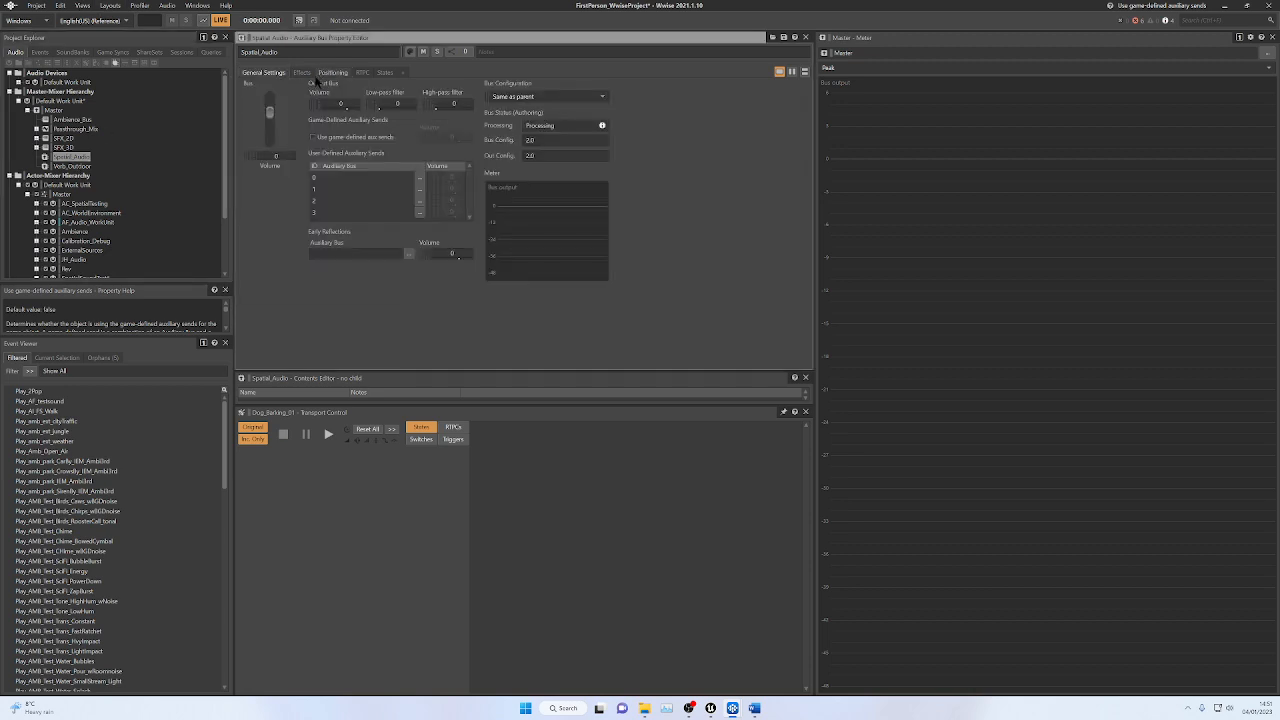
{"action": "left_click", "coordinate": [301, 74]}
{"action": "left_click", "coordinate": [333, 73]}
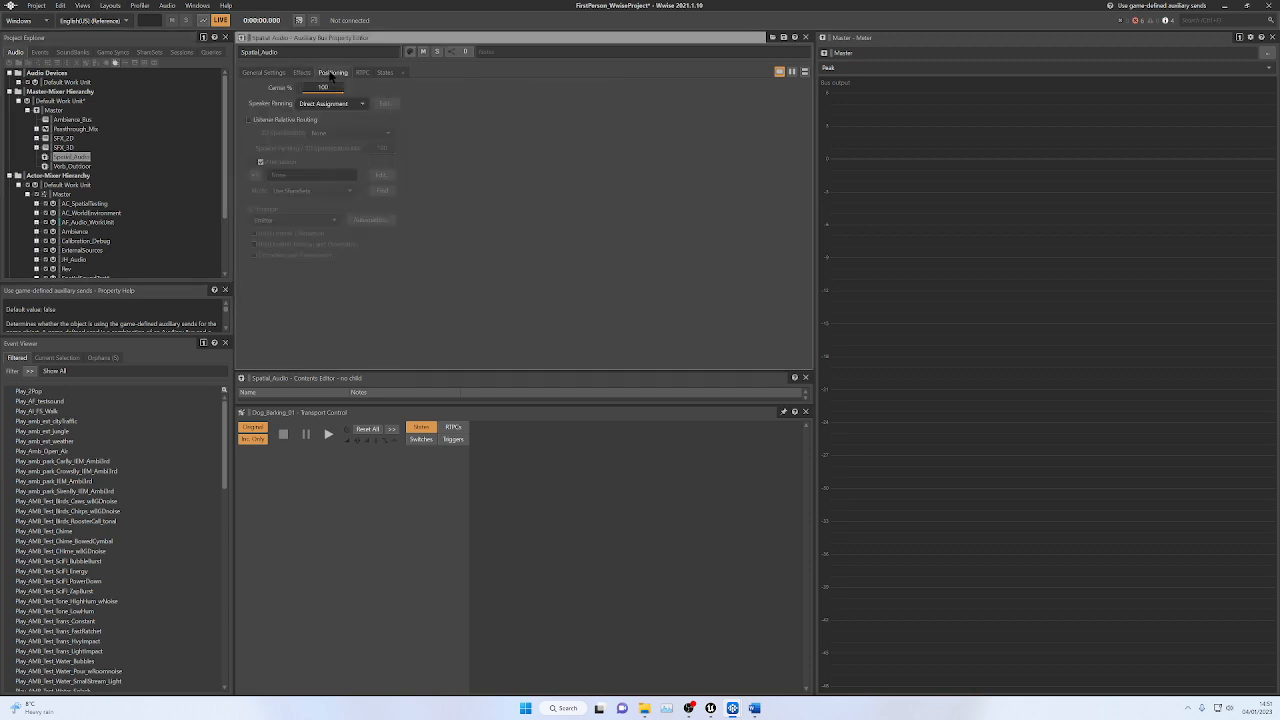
Create a child auxiliary bus named Reflect under the Spatial_Audio bus
{"action": "right_click", "coordinate": [63, 160]}
{"action": "mouse_move", "coordinate": [130, 165]}
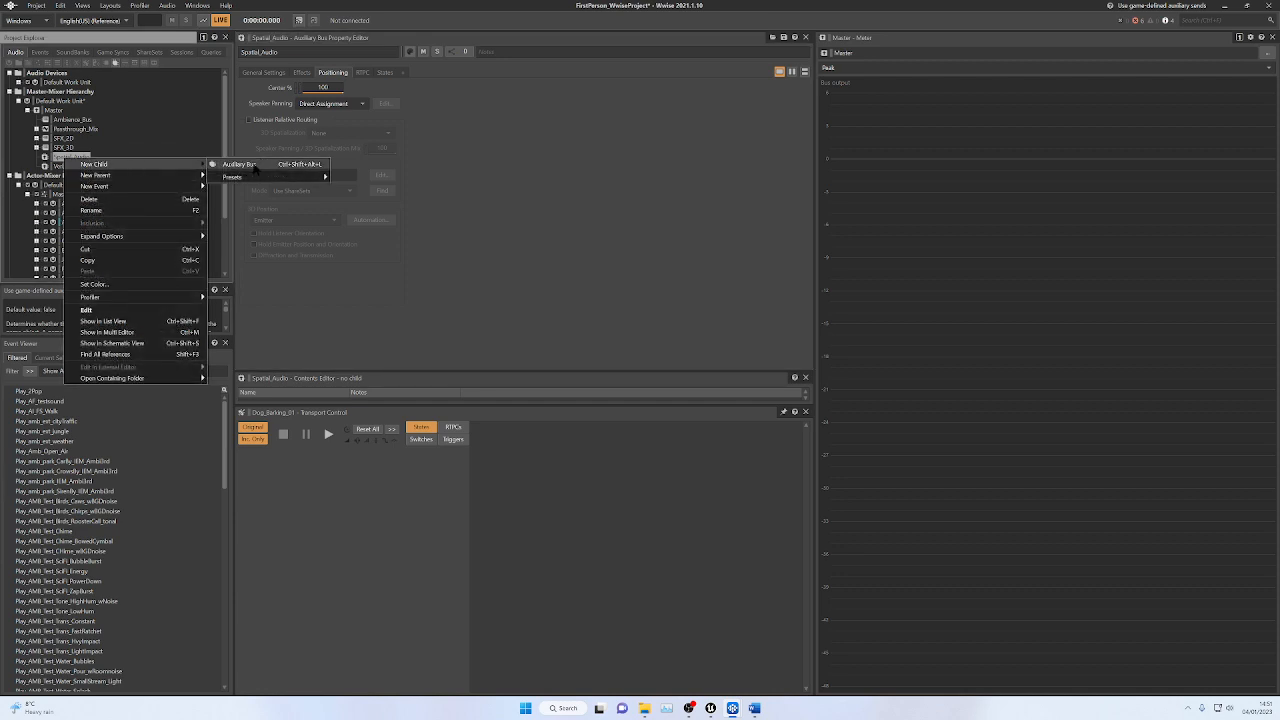
{"action": "left_click", "coordinate": [255, 169]}
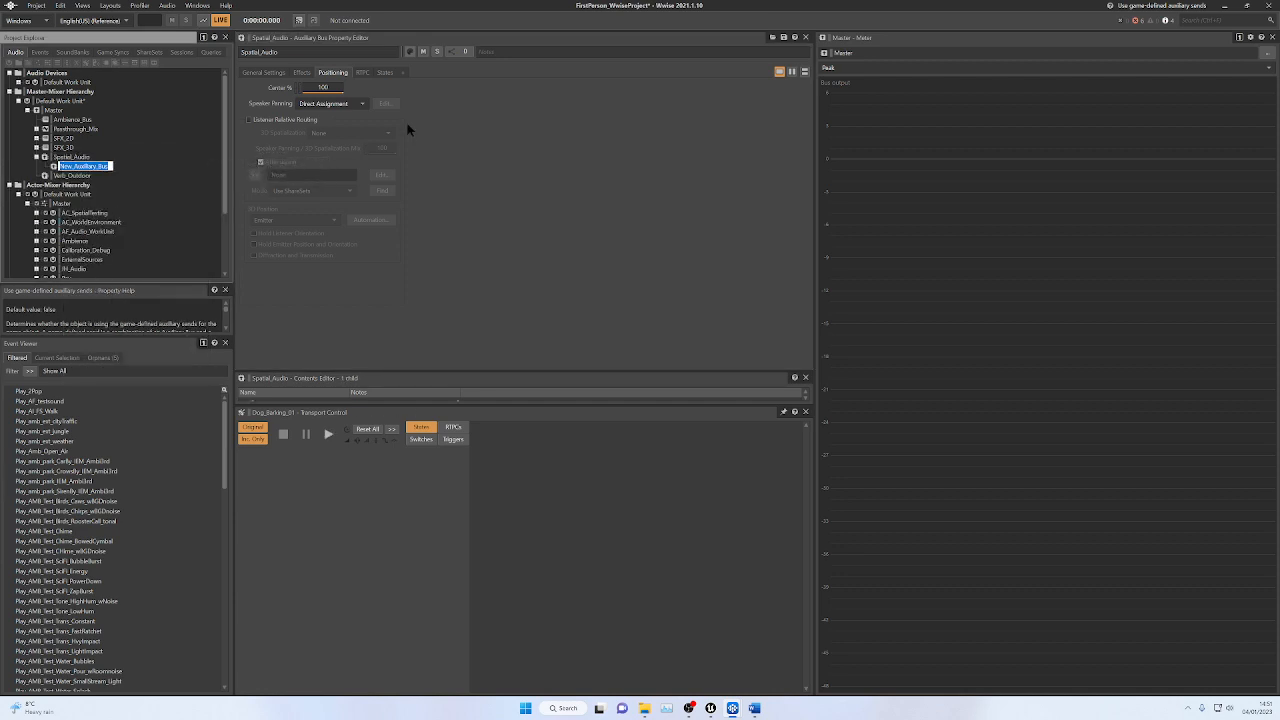
{"action": "type", "text": "Reflect"}
{"action": "key", "text": "Return"}
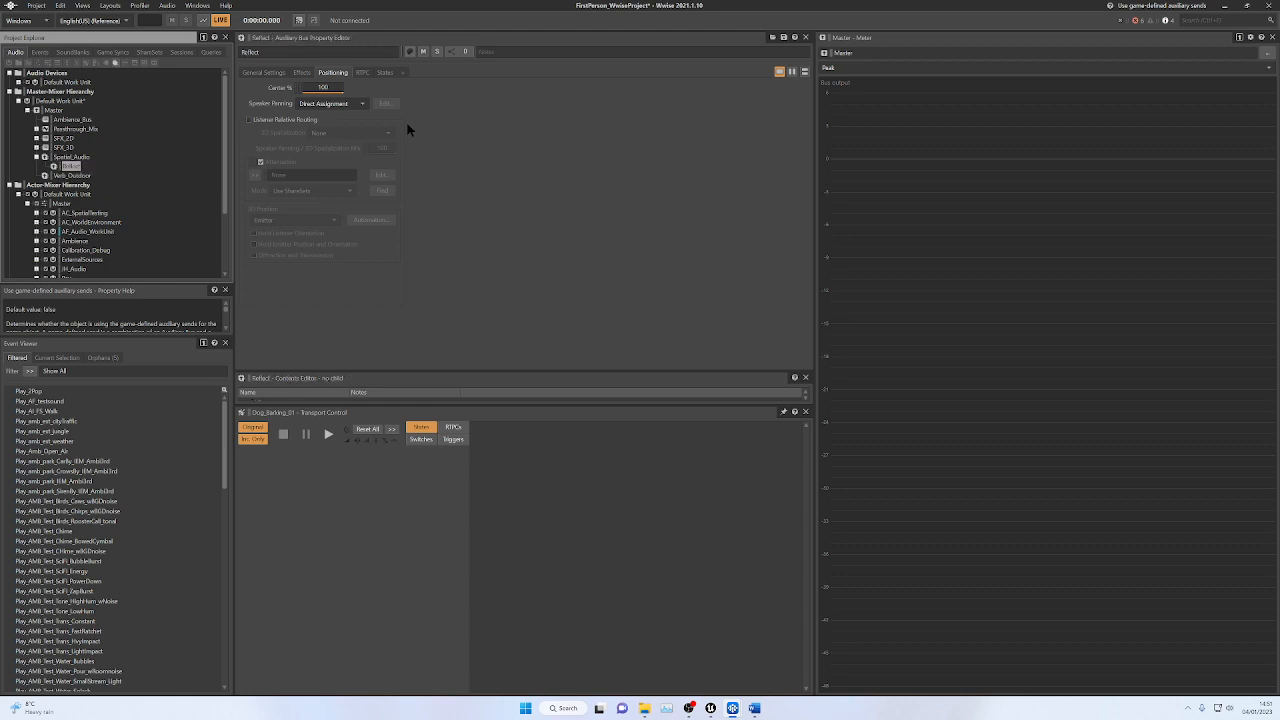
Enable game-defined aux sends on the Reflect bus and turn on listener relative routing with 3D spatialization set to Position
{"action": "left_click", "coordinate": [72, 167]}
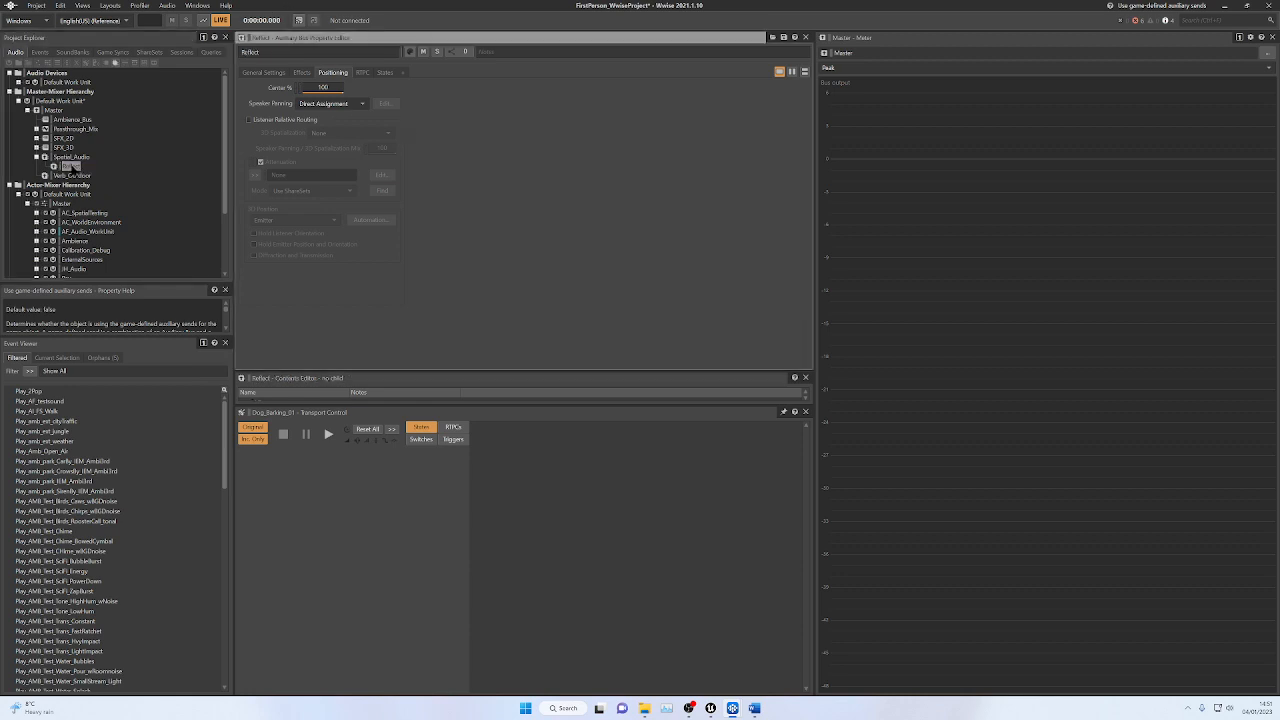
{"action": "left_click", "coordinate": [272, 74]}
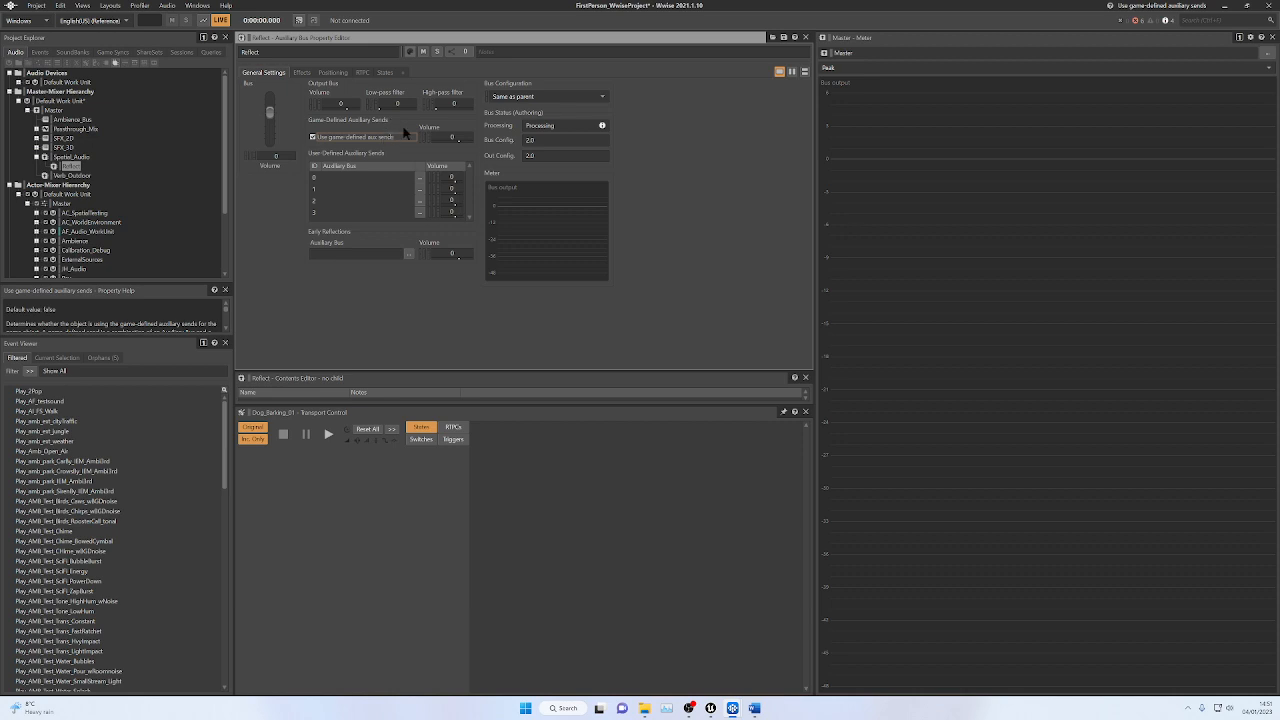
{"action": "left_click", "coordinate": [333, 74]}
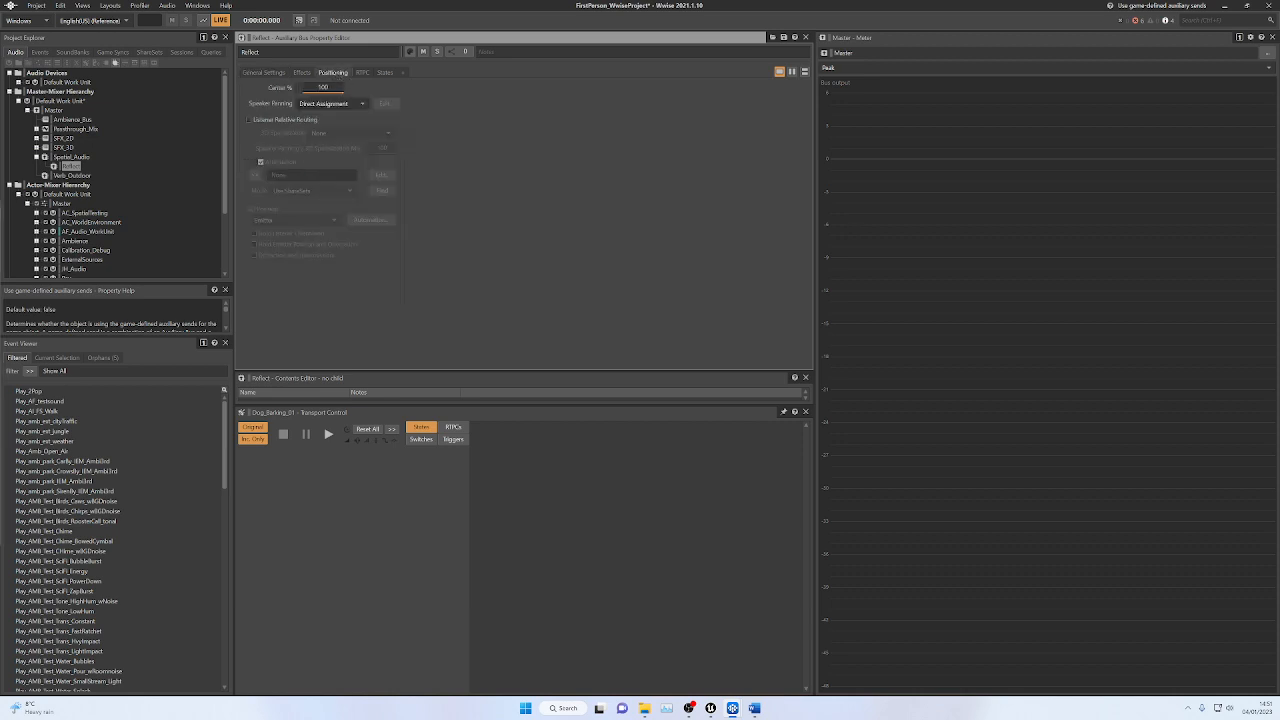
{"action": "left_click", "coordinate": [270, 121]}
{"action": "left_click", "coordinate": [387, 133]}
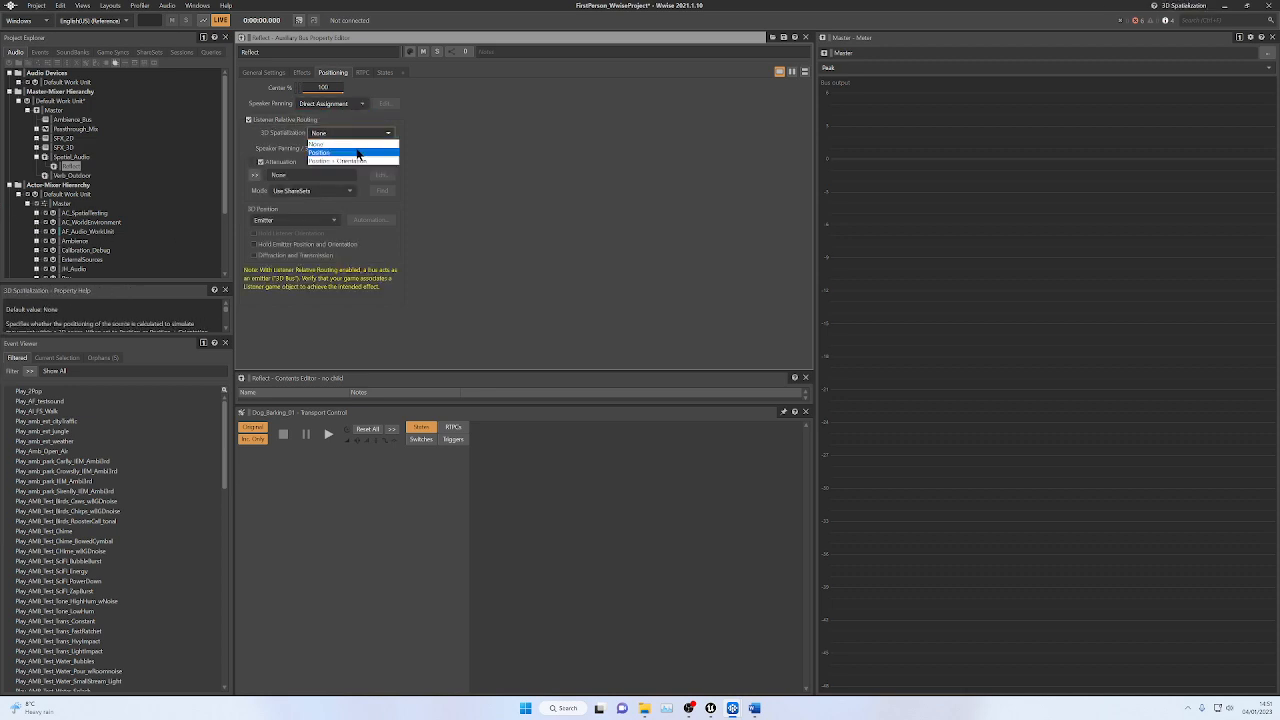
{"action": "left_click", "coordinate": [357, 151]}
Assign the World_3D_25m attenuation to the Reflect bus and enable Diffraction and Transmission
{"action": "left_click", "coordinate": [255, 175]}
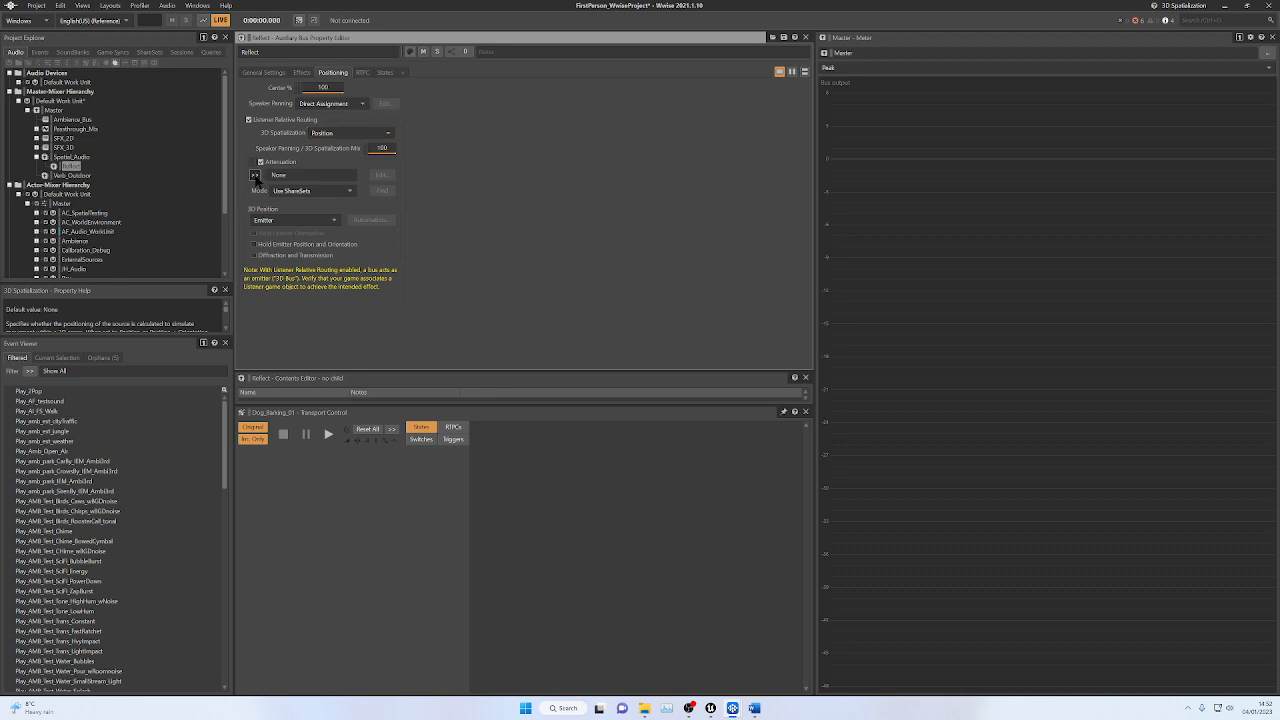
{"action": "mouse_move", "coordinate": [315, 224]}
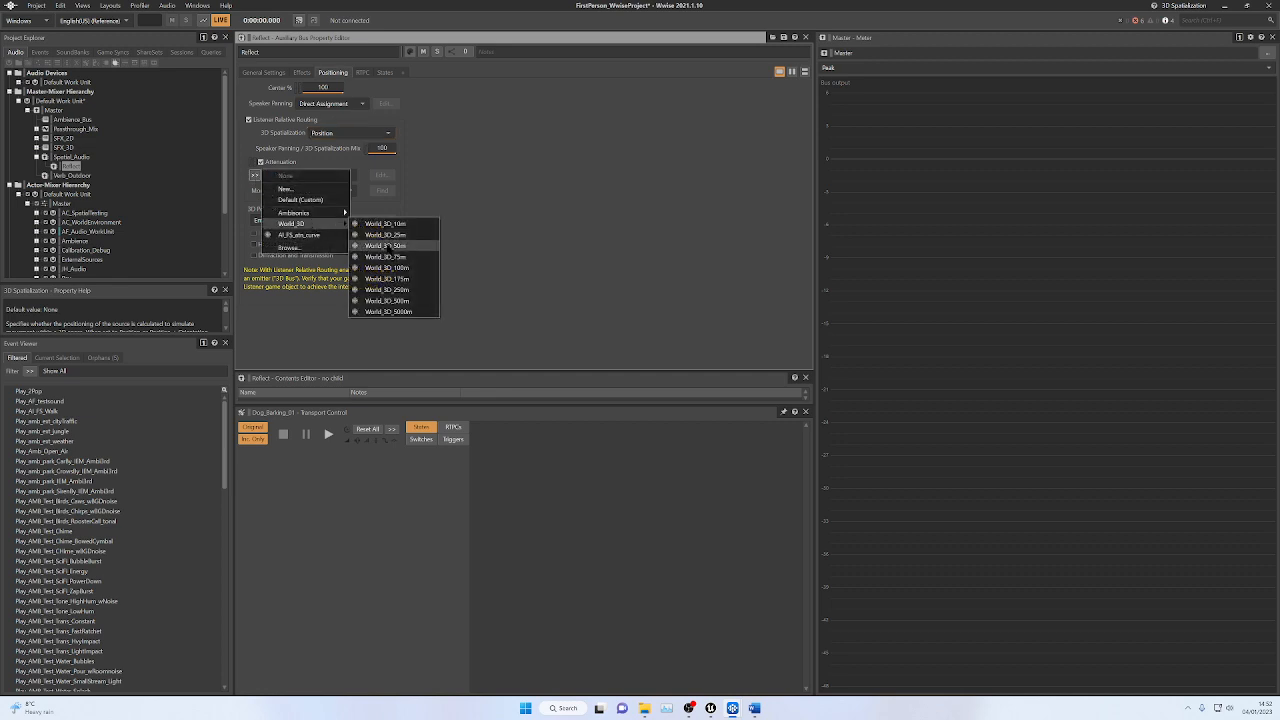
{"action": "left_click", "coordinate": [385, 234]}
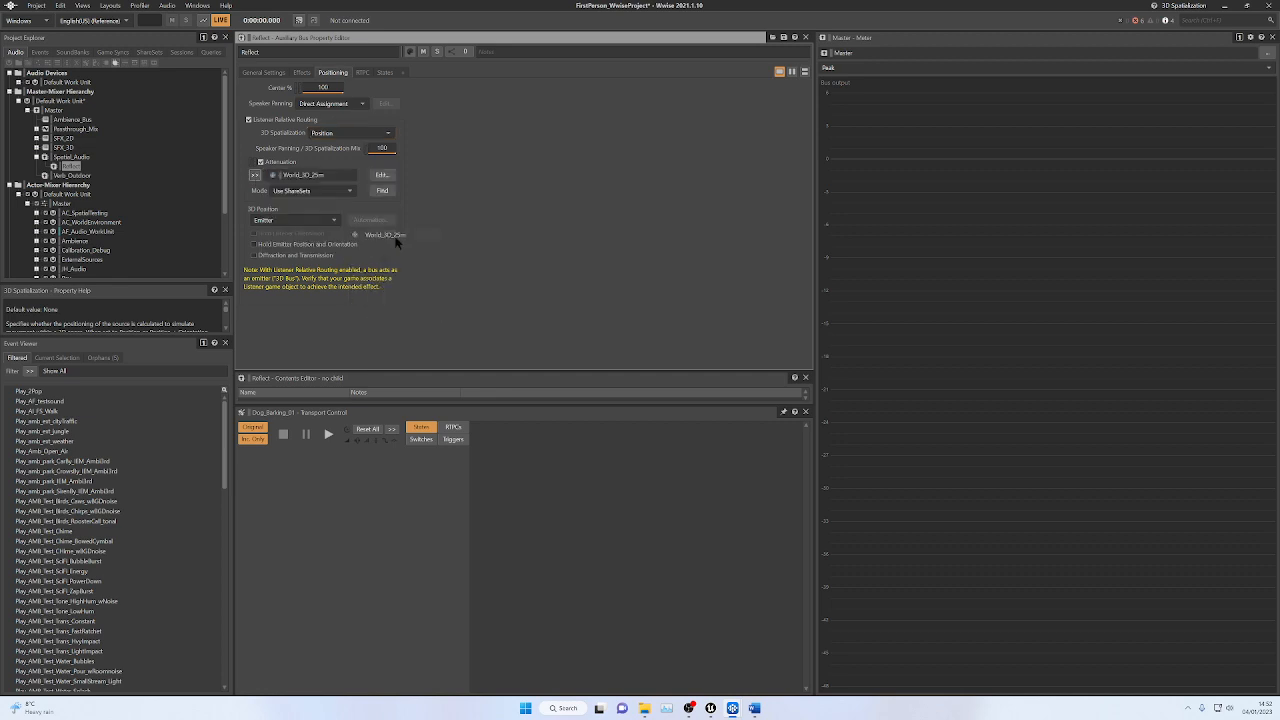
{"action": "left_click", "coordinate": [270, 258]}
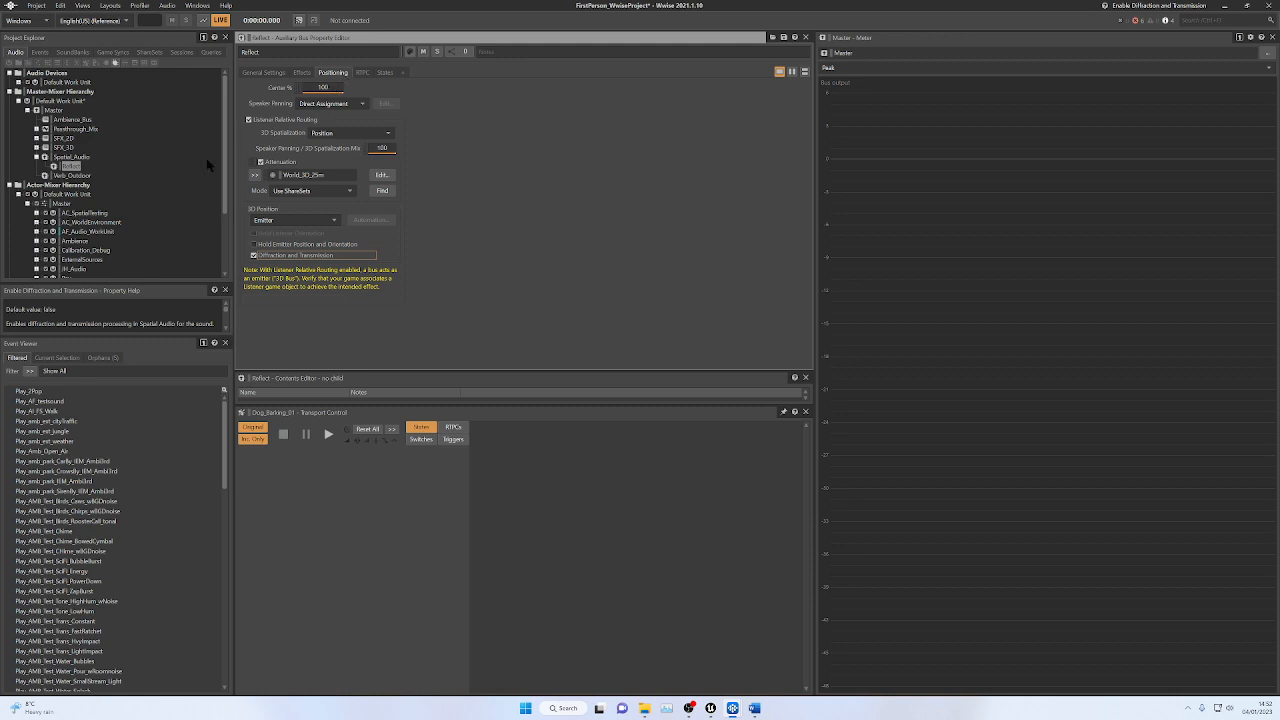
Add the Wwise Reflect effect with the Wwise_Reflect ShareSet to the first effect slot of the Reflect bus
{"action": "left_click", "coordinate": [303, 73]}
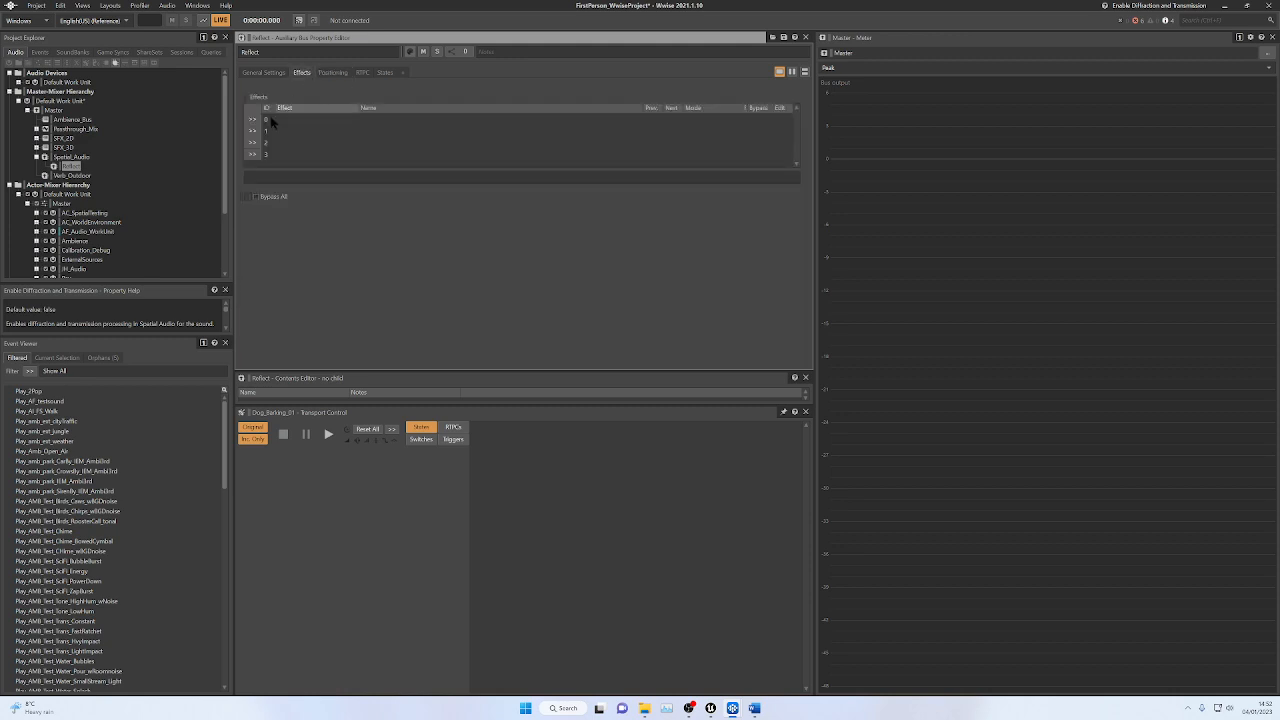
{"action": "left_click", "coordinate": [253, 119]}
{"action": "mouse_move", "coordinate": [338, 455]}
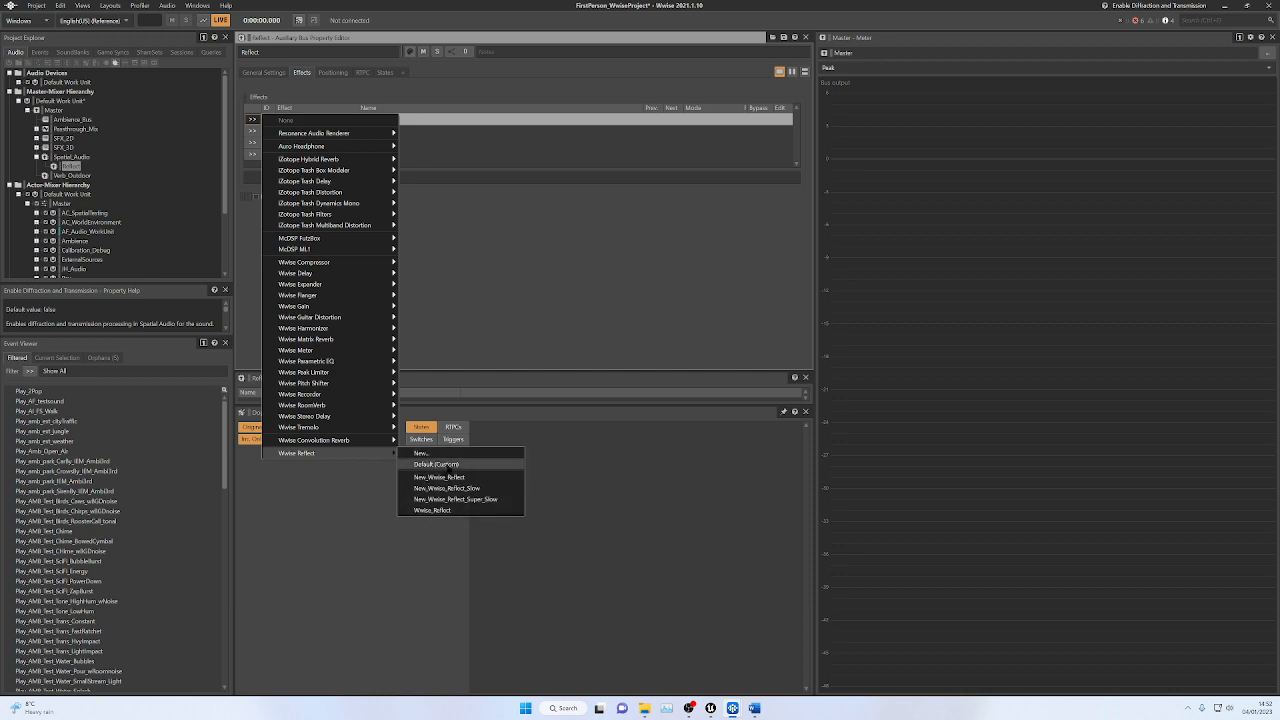
{"action": "left_click", "coordinate": [452, 510]}
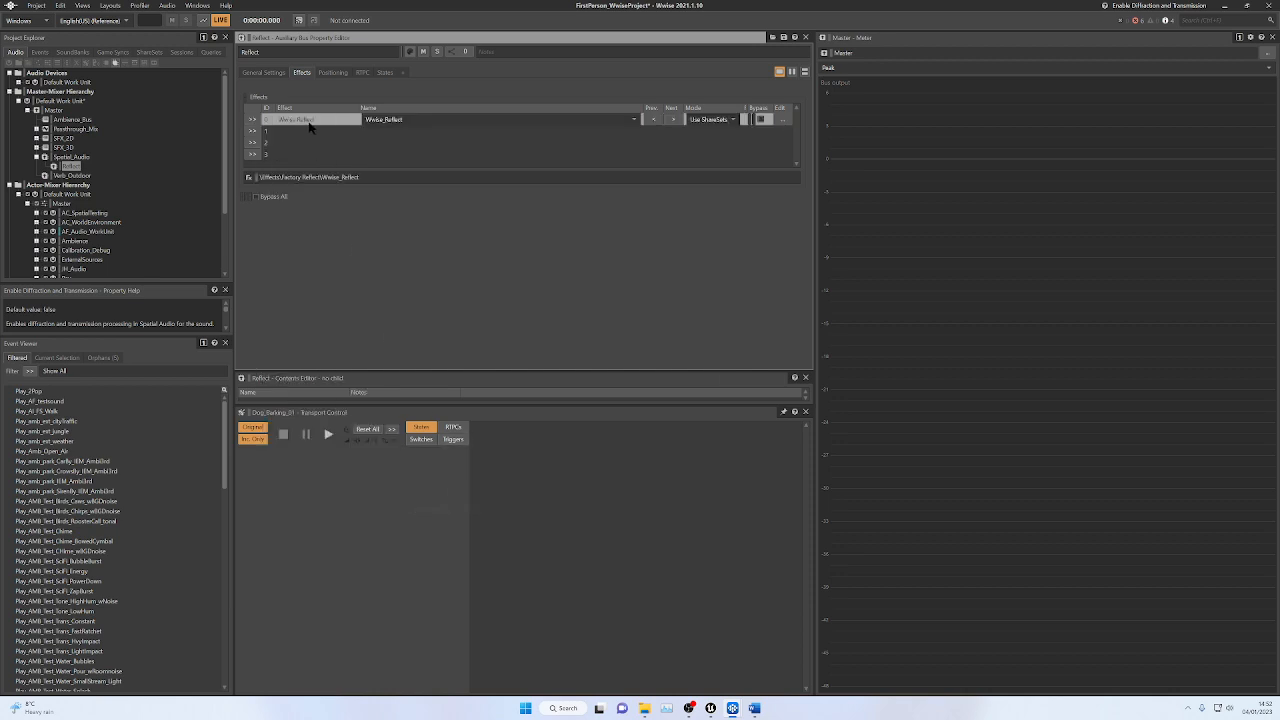
Check the Speed of Sound and Max Distance settings of the Wwise_Reflect effect in its effect editor
{"action": "double_click", "coordinate": [309, 127]}
{"action": "left_click_drag", "start_coordinate": [407, 52], "coordinate": [415, 78]}
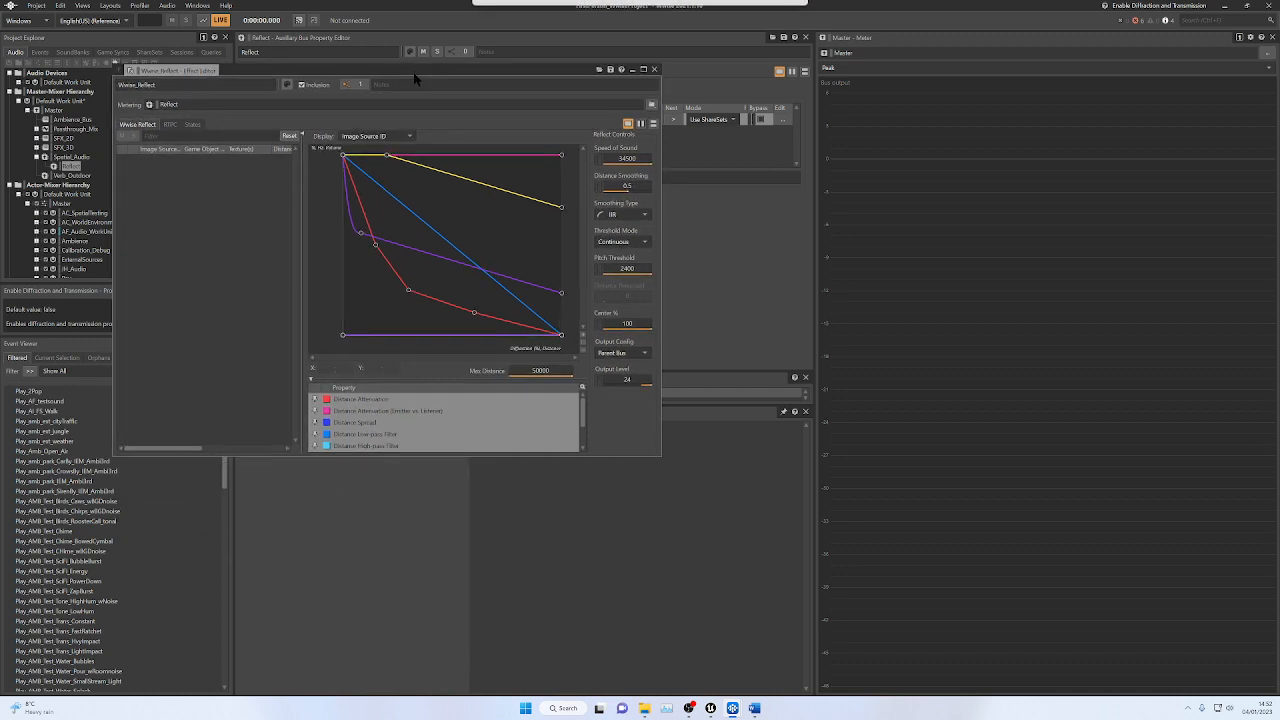
{"action": "left_click", "coordinate": [638, 158]}
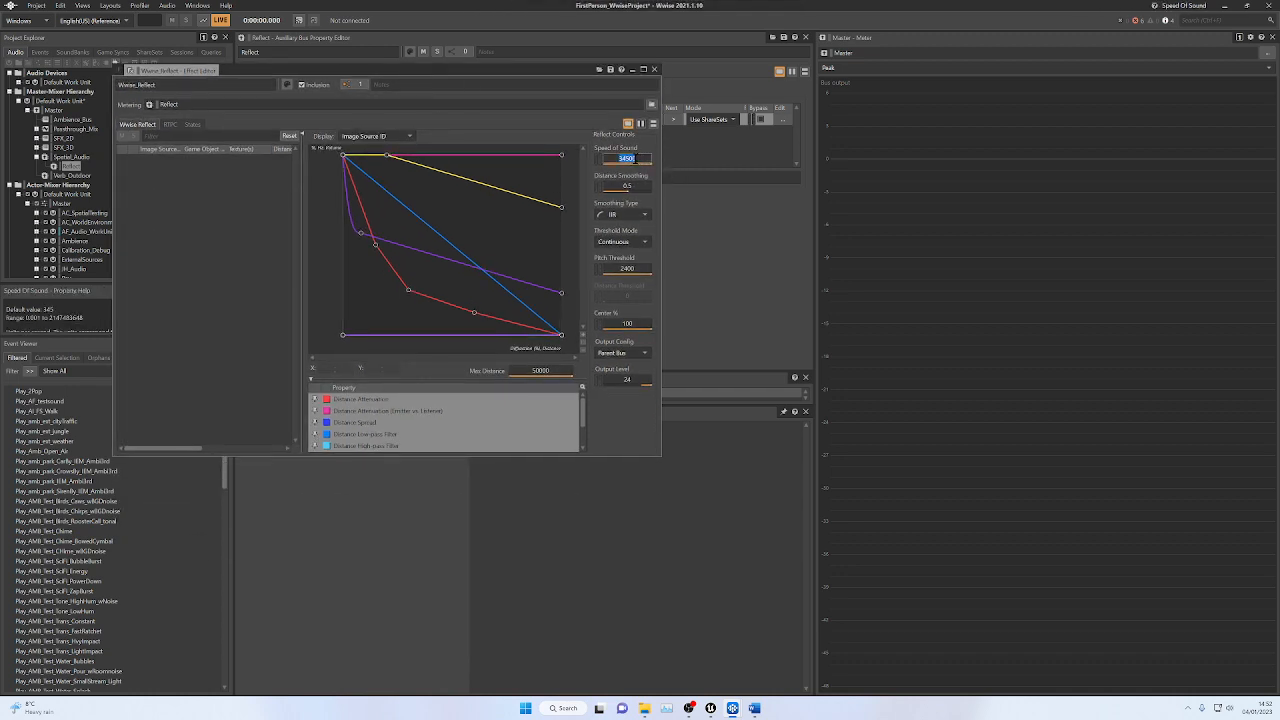
{"action": "left_click", "coordinate": [640, 158]}
{"action": "type", "text": "500"}
{"action": "left_click", "coordinate": [555, 370]}
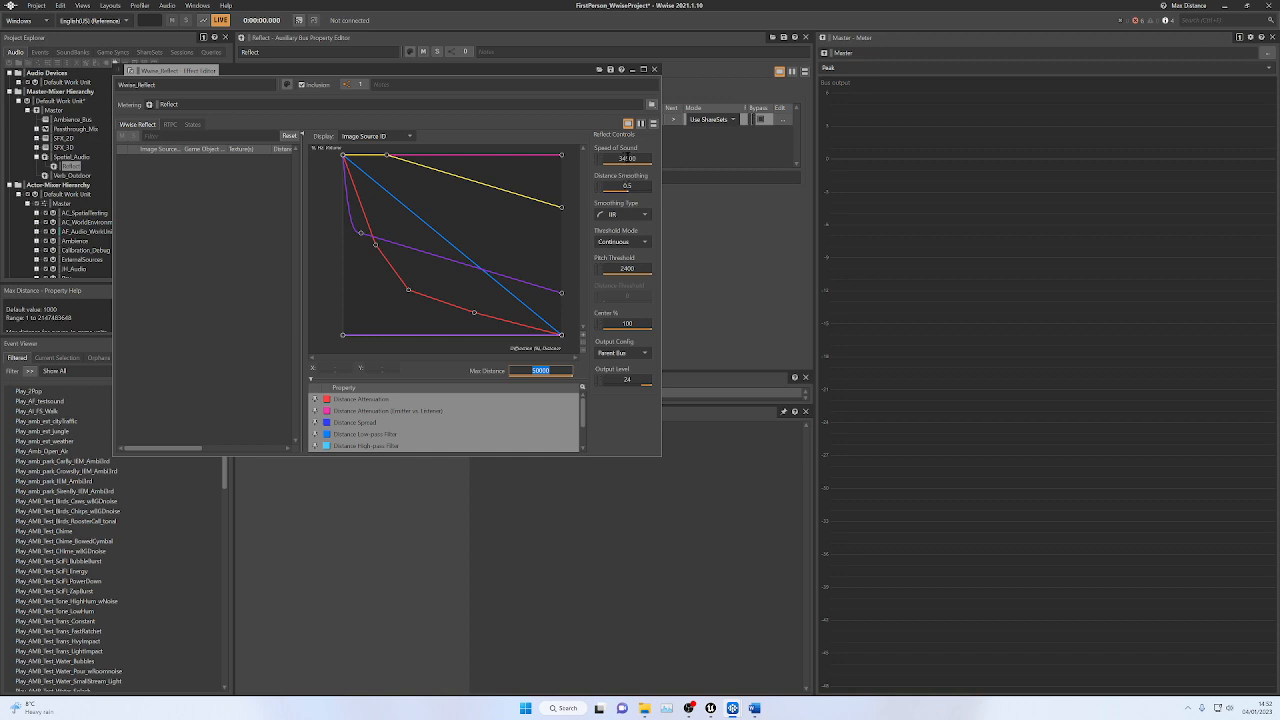
{"action": "left_click", "coordinate": [540, 370]}
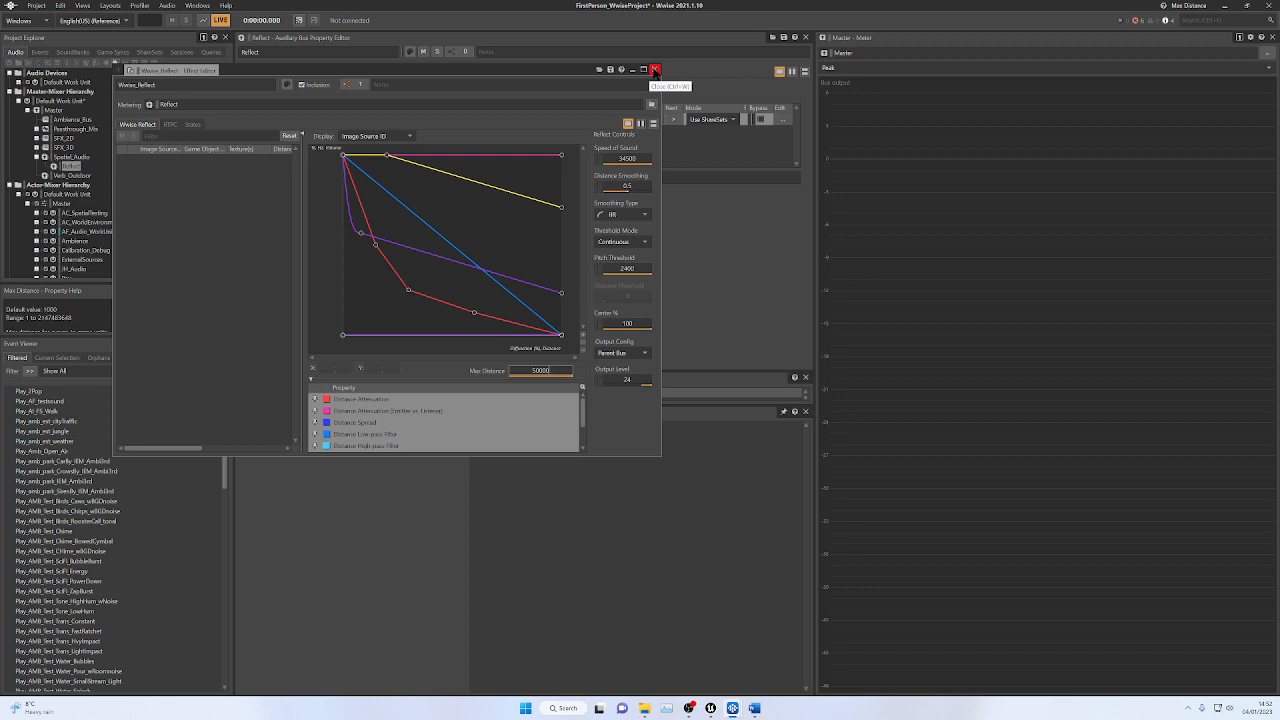
{"action": "left_click", "coordinate": [655, 70]}
Locate the test sounds under SpatialSoundTest in the Actor-Mixer Hierarchy and audition LaserWeapon_01 and Dog_Barking_01
{"action": "scroll", "coordinate": [145, 171], "scroll_direction": "down", "scroll_amount": 3}
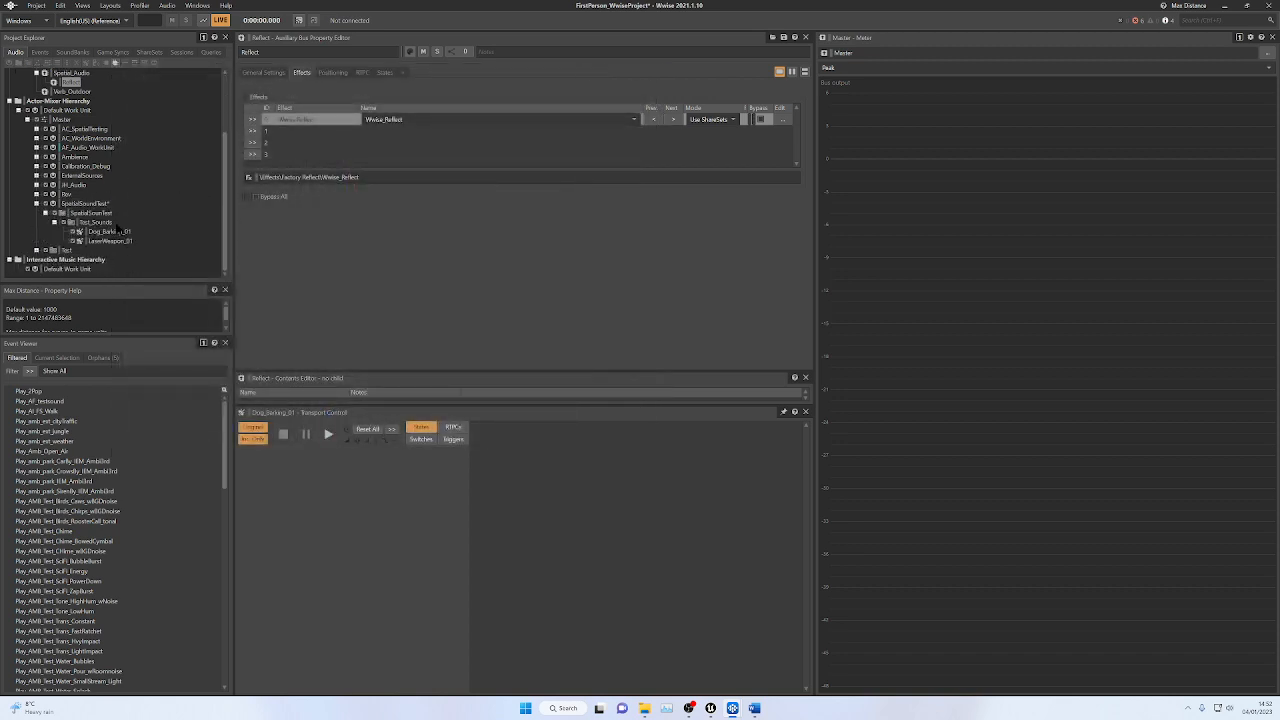
{"action": "left_click", "coordinate": [65, 102]}
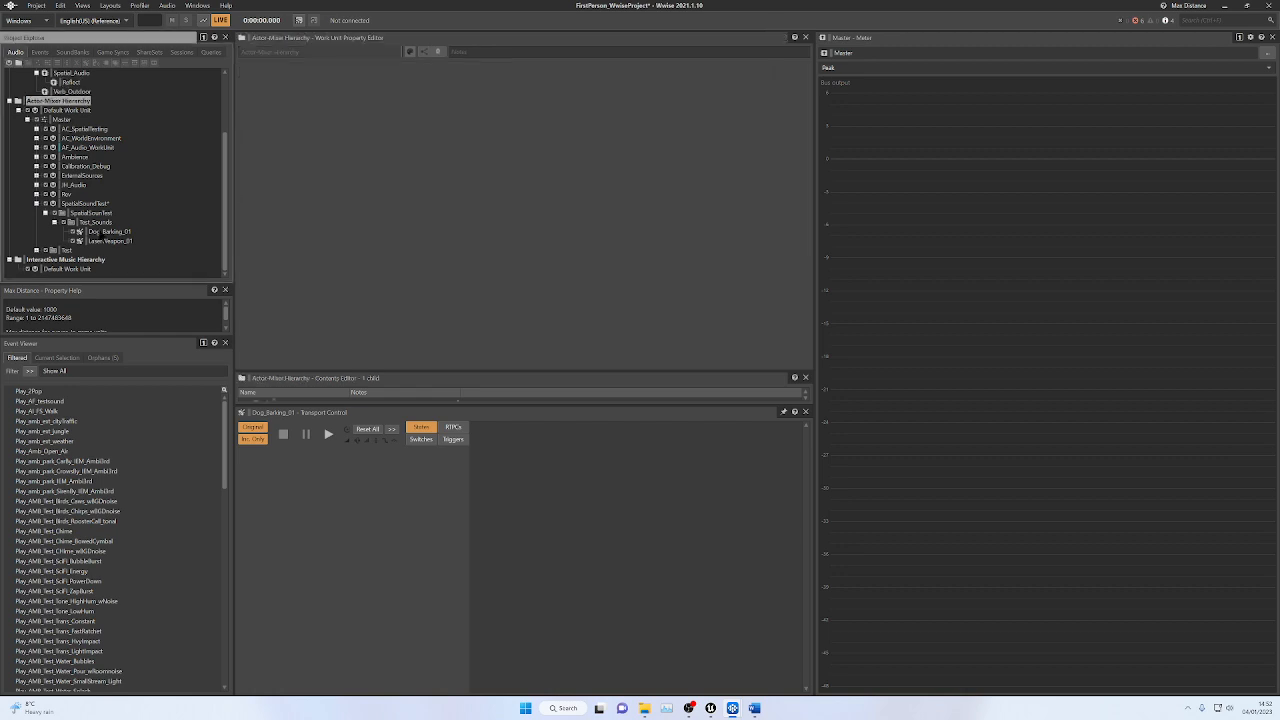
{"action": "left_click", "coordinate": [88, 203]}
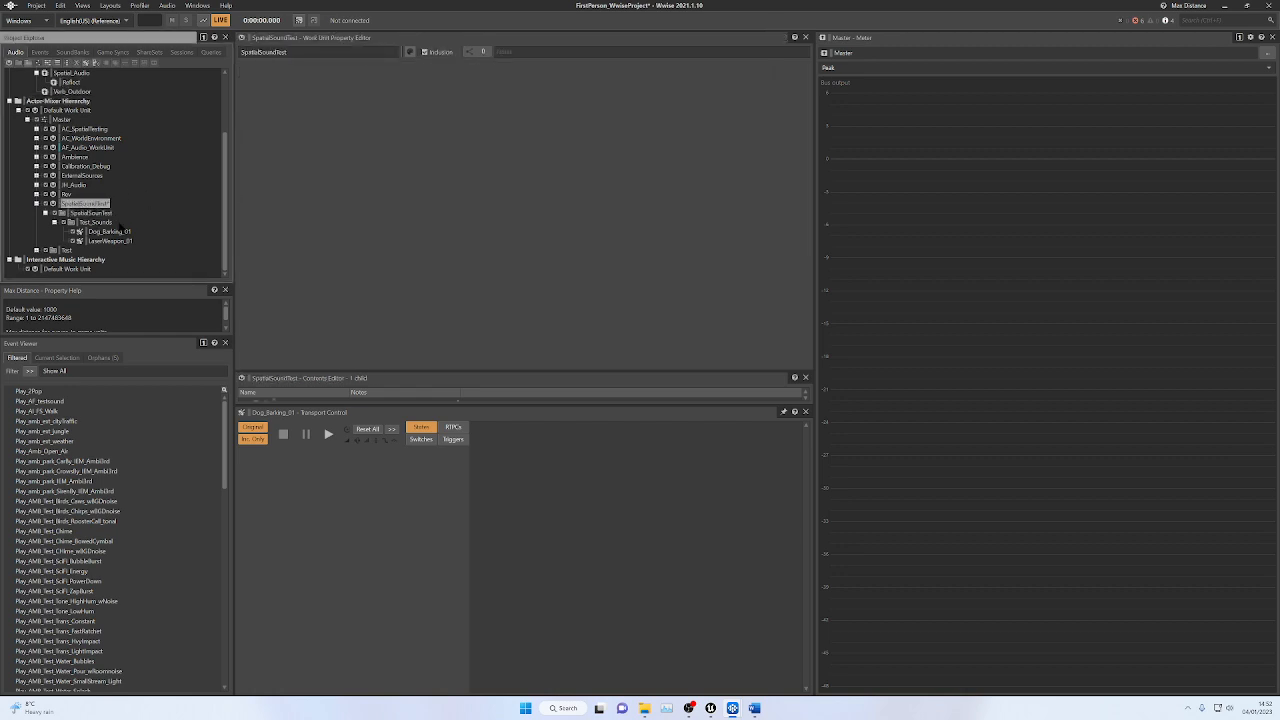
{"action": "left_click", "coordinate": [100, 223]}
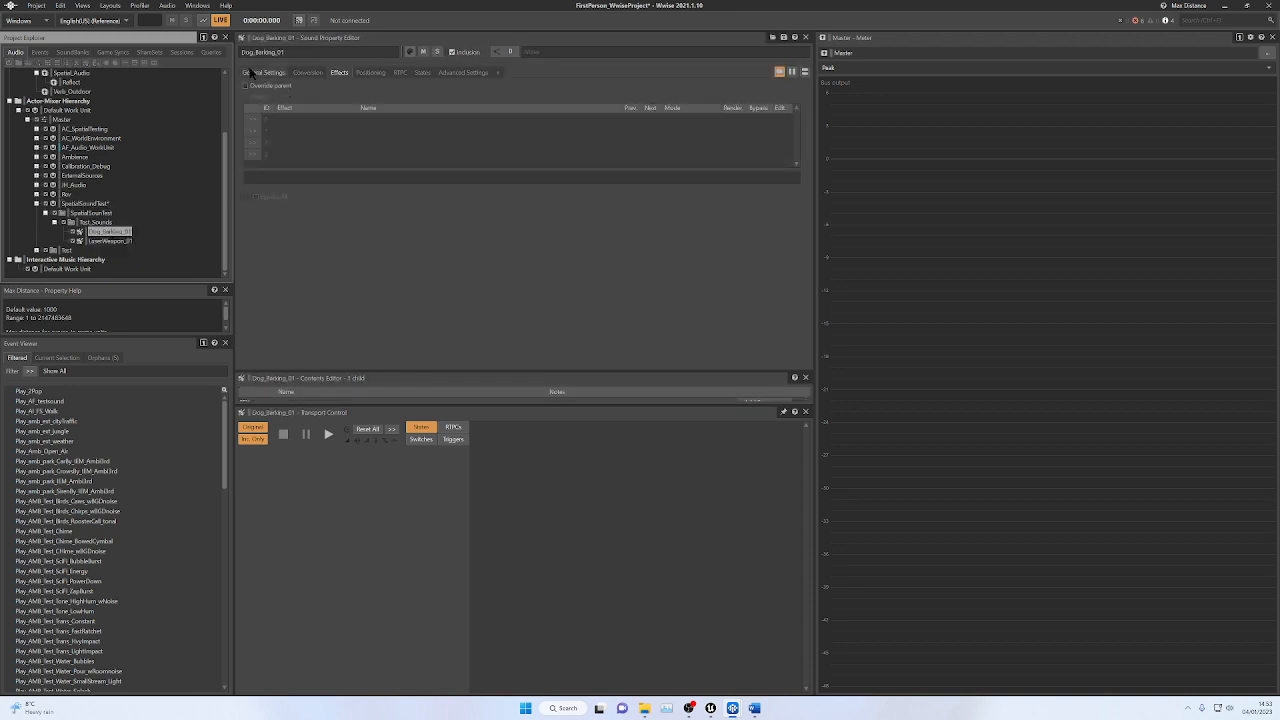
{"action": "left_click", "coordinate": [110, 242]}
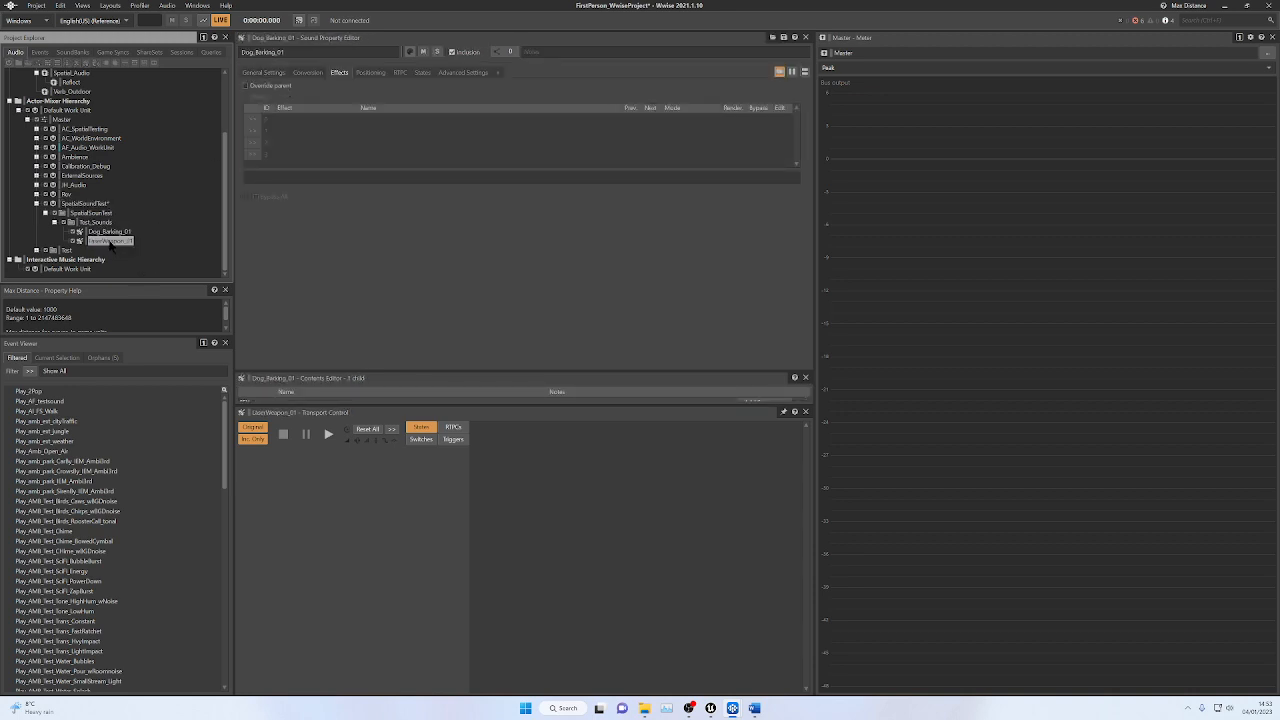
{"action": "left_click", "coordinate": [328, 440]}
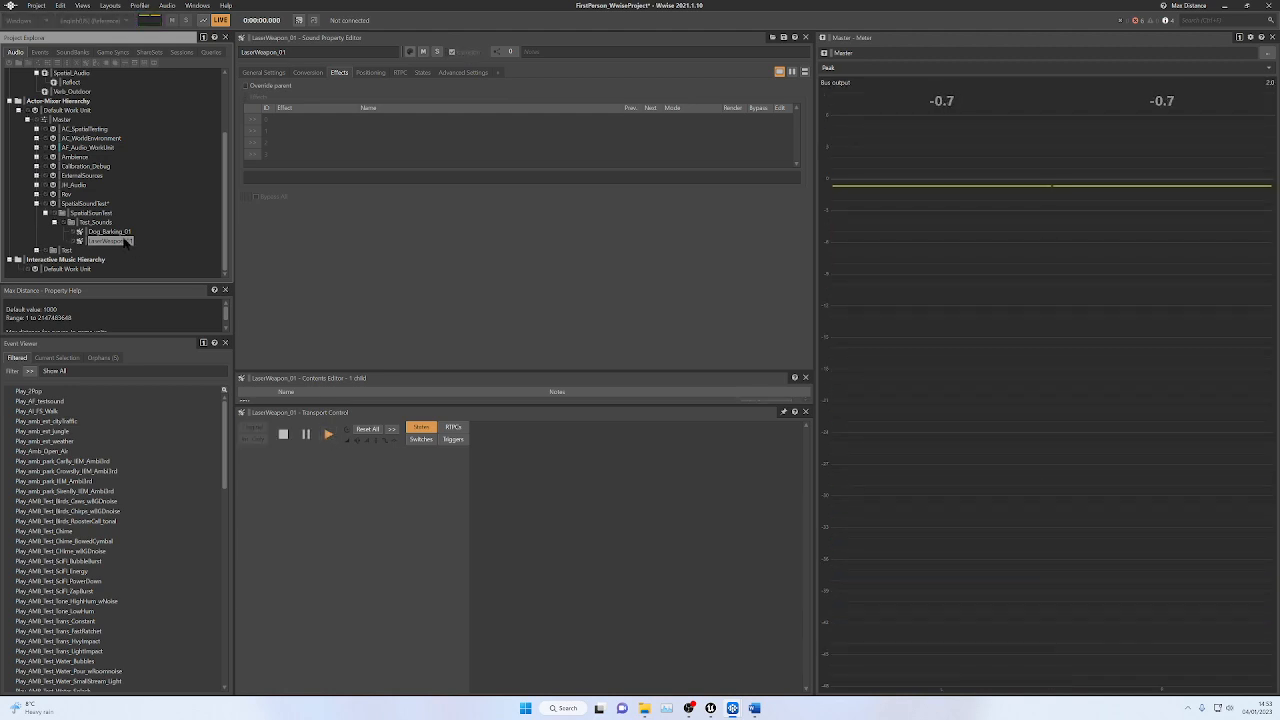
{"action": "left_click", "coordinate": [112, 231]}
{"action": "left_click", "coordinate": [328, 434]}
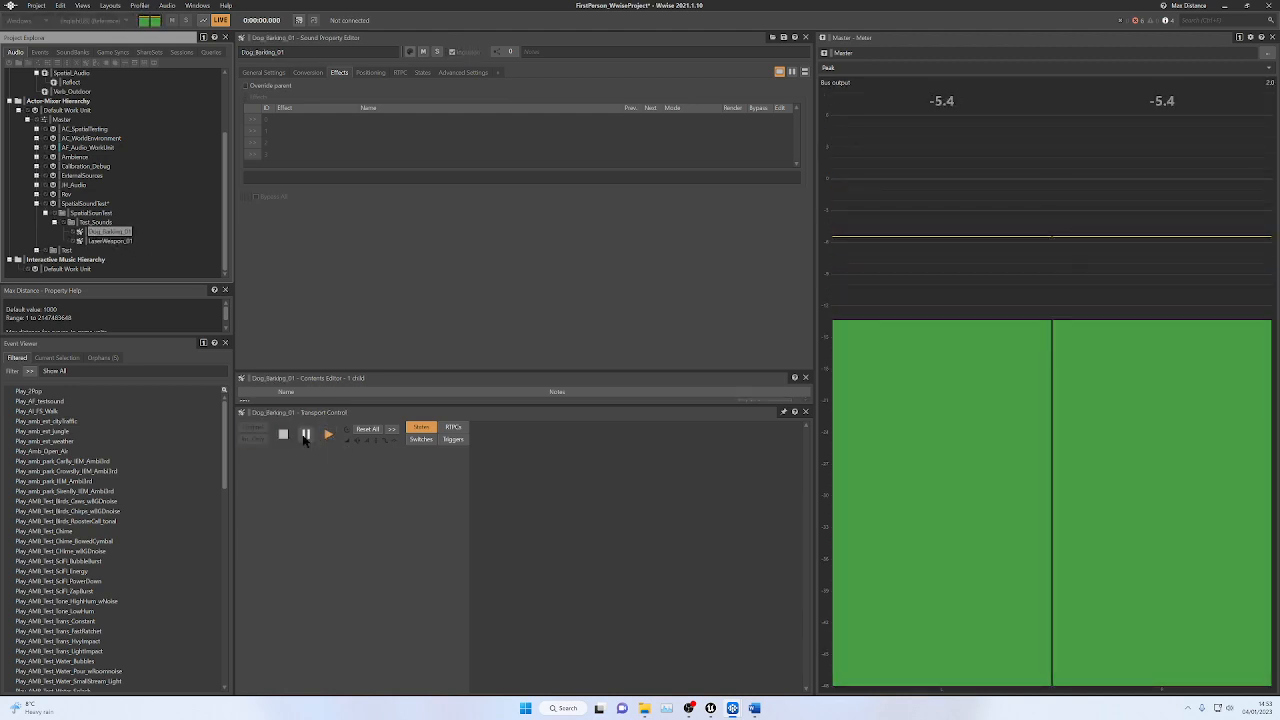
{"action": "left_click", "coordinate": [290, 434]}
Examine the output bus, auxiliary send and early reflections settings of LaserWeapon_01 and Dog_Barking_01
{"action": "left_click", "coordinate": [104, 241]}
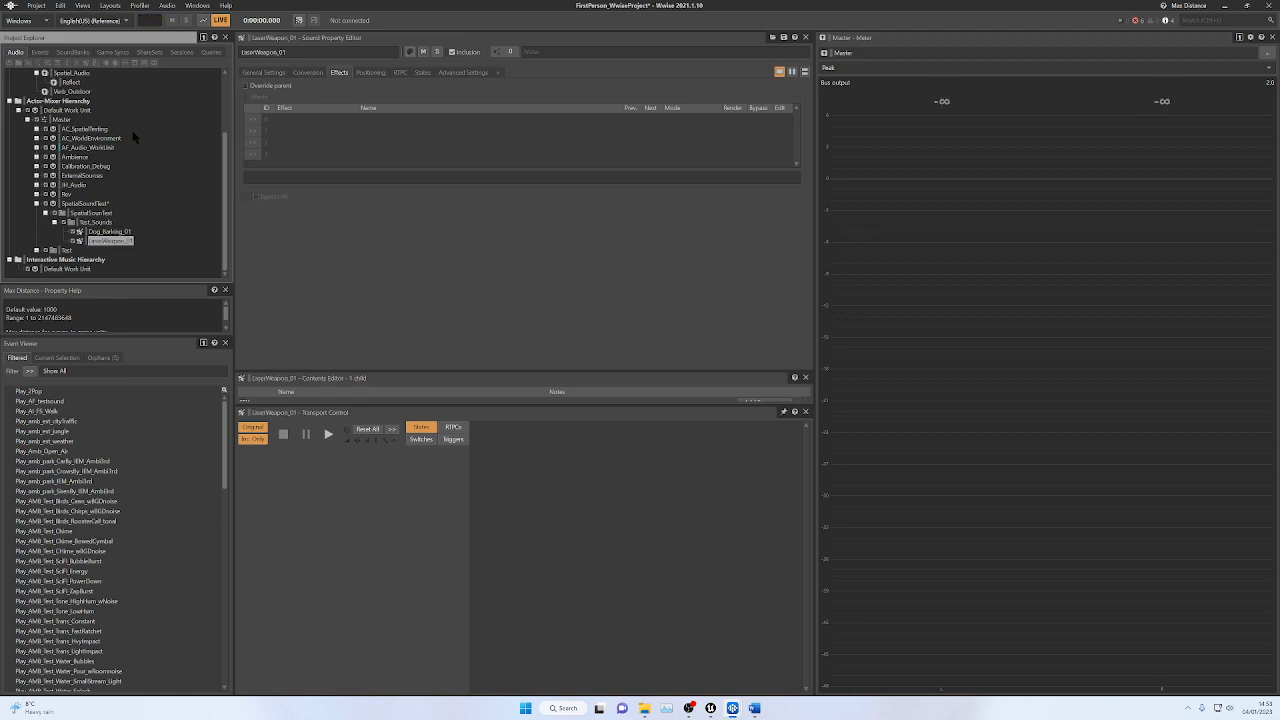
{"action": "left_click", "coordinate": [263, 72]}
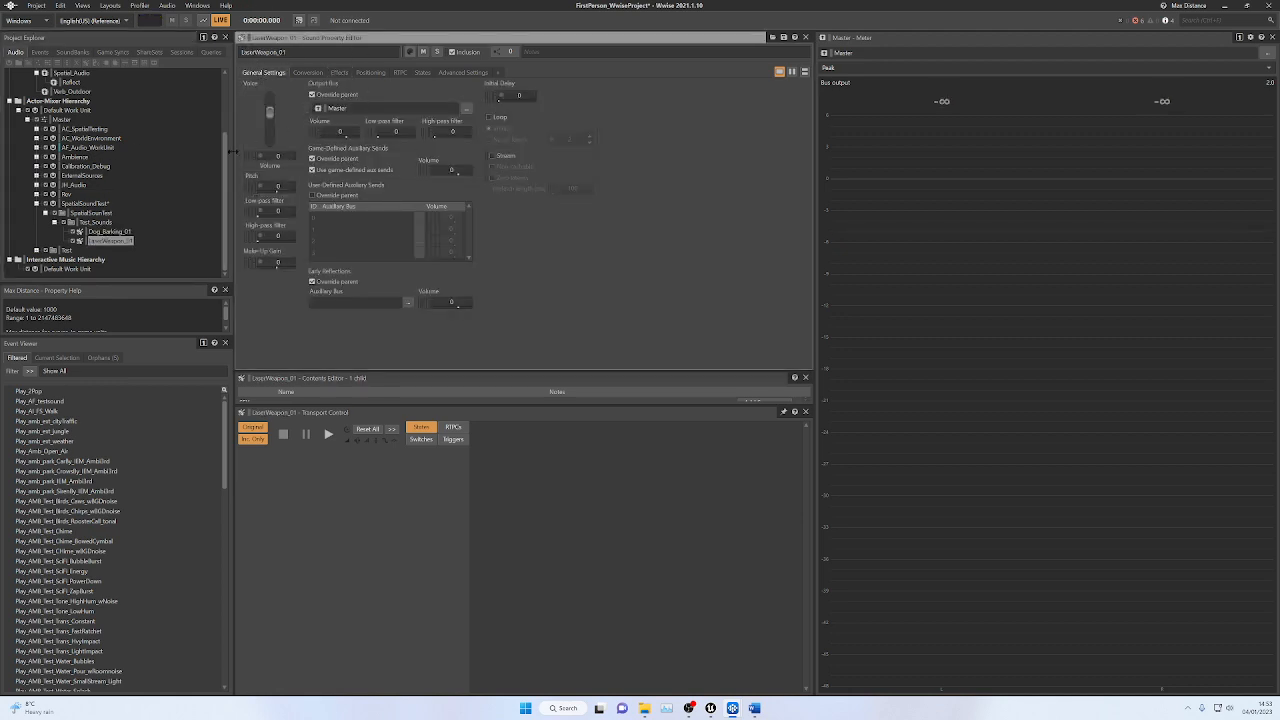
{"action": "left_click", "coordinate": [100, 232]}
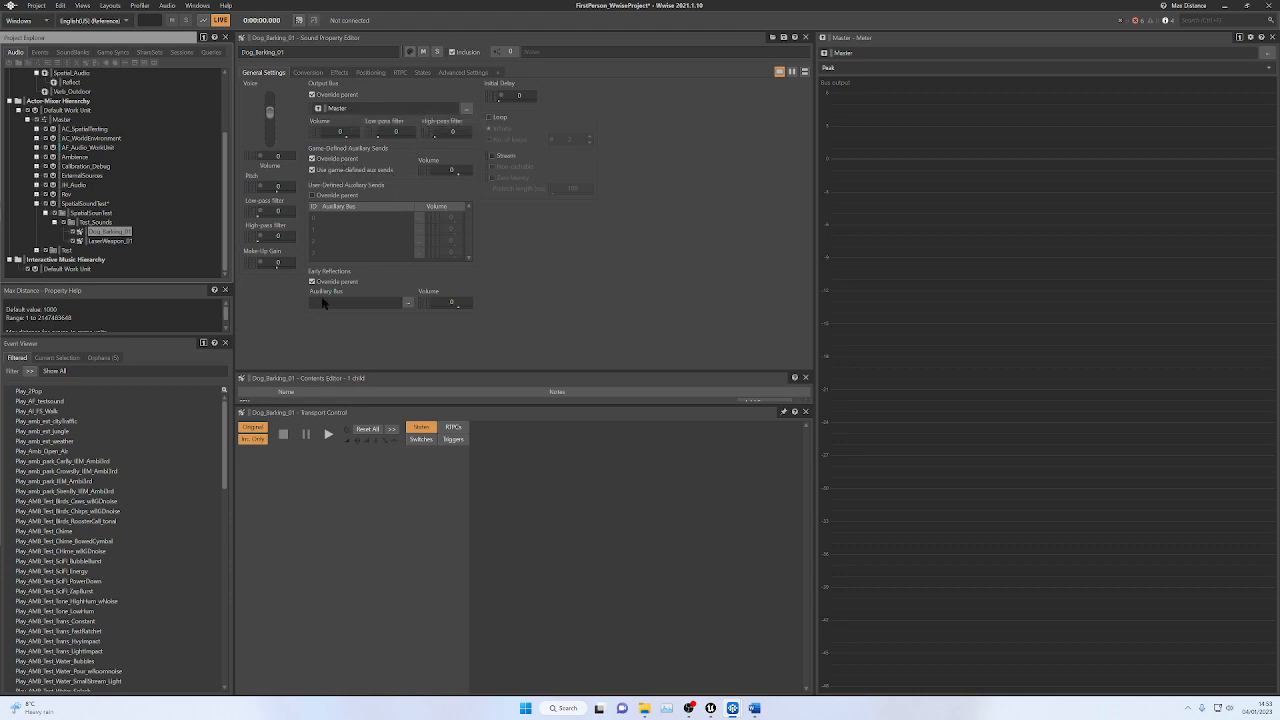
Assign the Reflect bus under Spatial_Audio as the early reflections auxiliary bus of Dog_Barking_01
{"action": "left_click", "coordinate": [407, 302]}
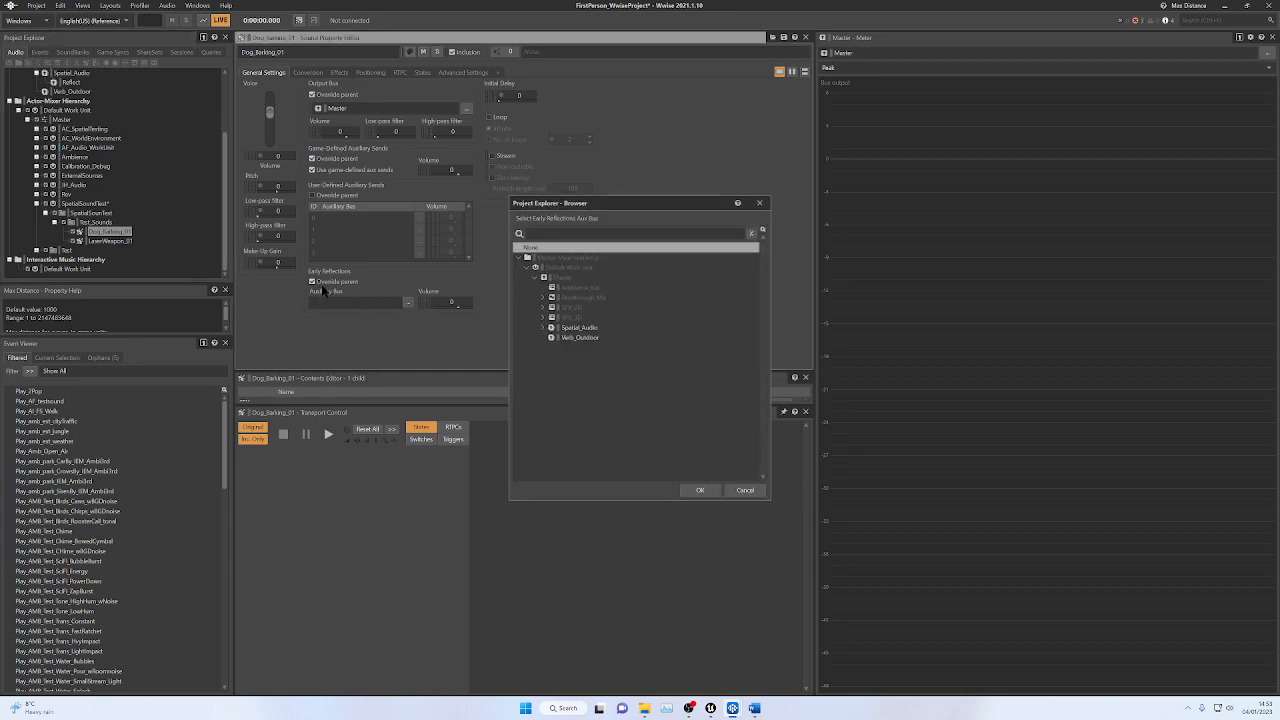
{"action": "left_click", "coordinate": [543, 333]}
{"action": "left_click", "coordinate": [580, 340]}
{"action": "left_click", "coordinate": [698, 490]}
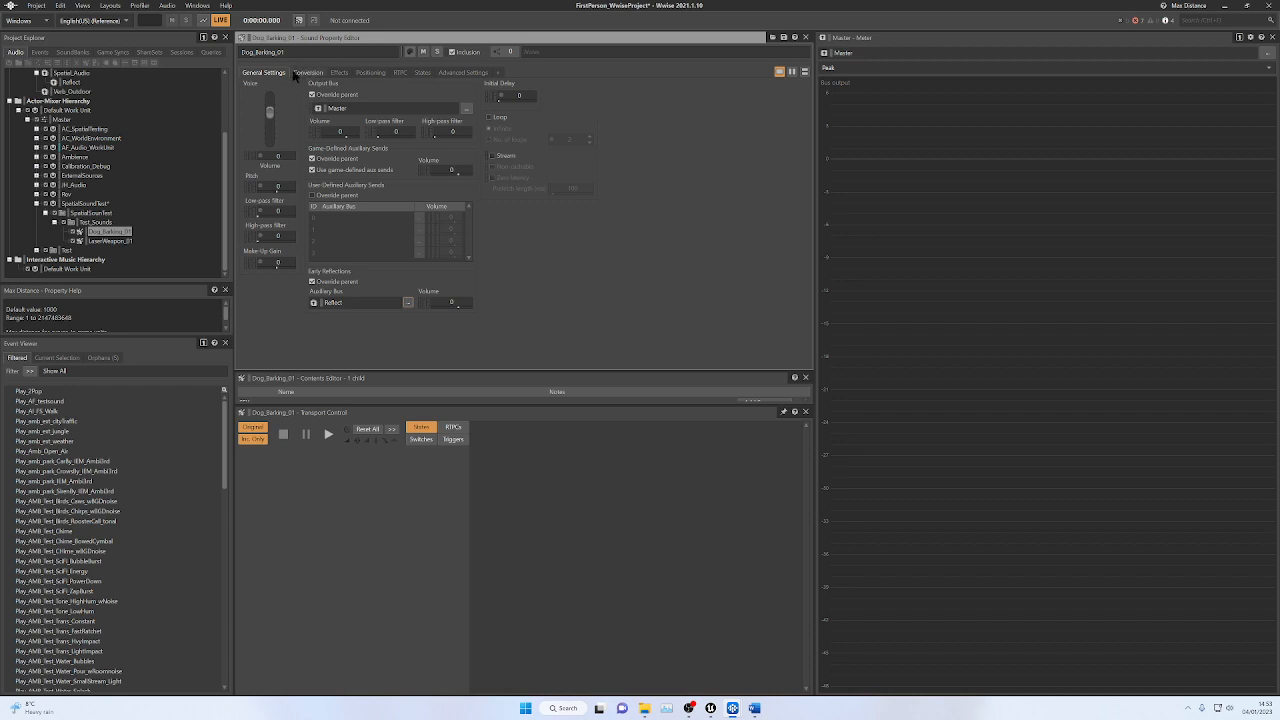
Examine the positioning settings of Dog_Barking_01, including listener relative routing, attenuation, 3D position, and diffraction and transmission
{"action": "left_click", "coordinate": [369, 74]}
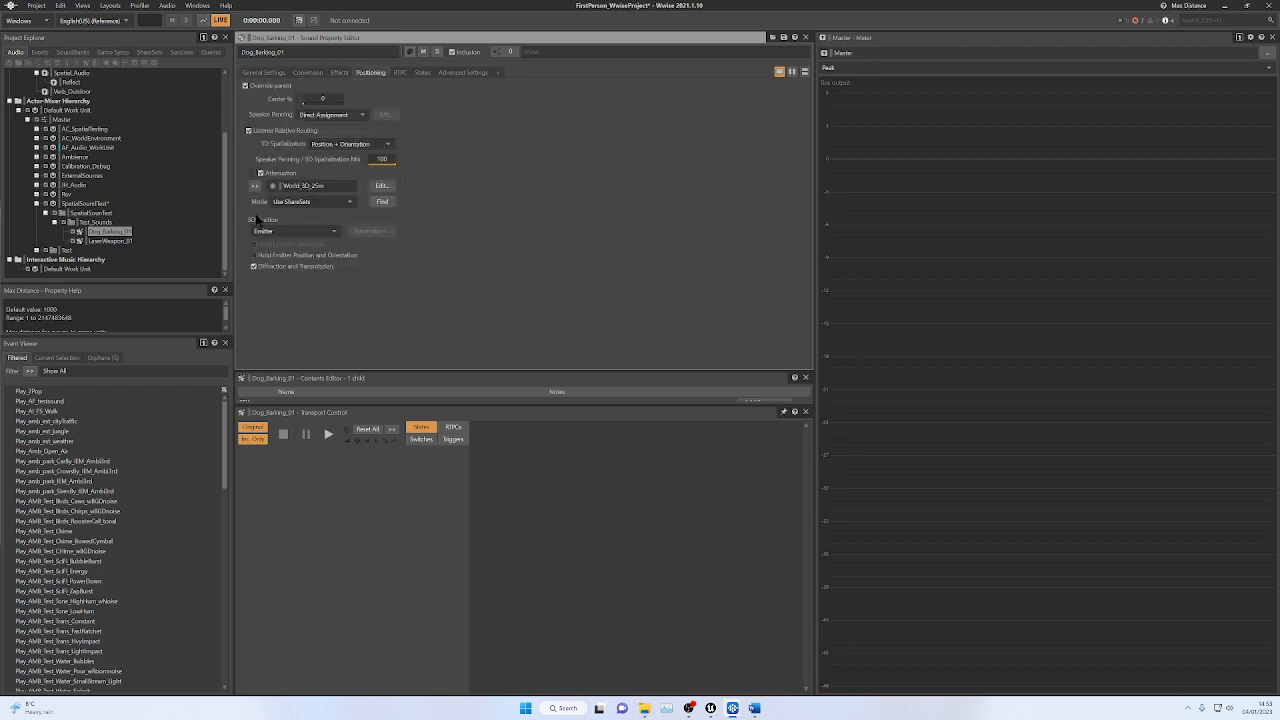
{"action": "left_click", "coordinate": [267, 87]}
{"action": "left_click", "coordinate": [268, 87]}
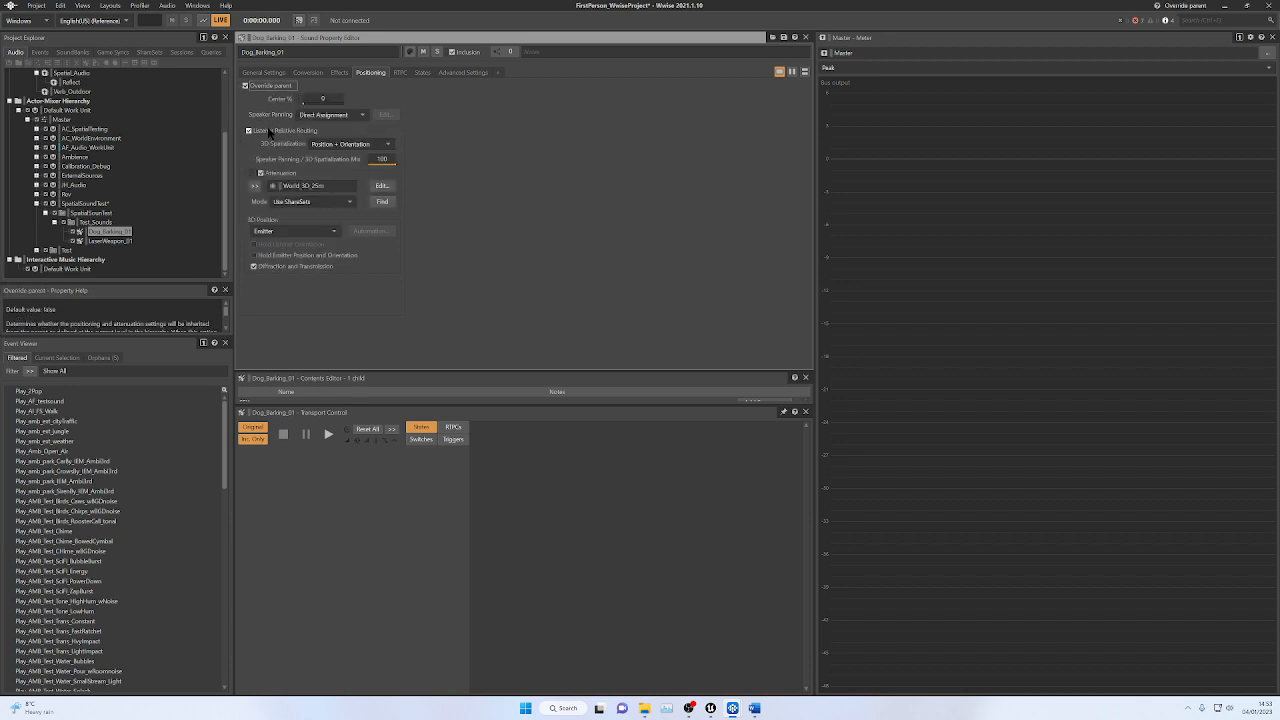
{"action": "left_click", "coordinate": [268, 132]}
{"action": "left_click", "coordinate": [268, 132]}
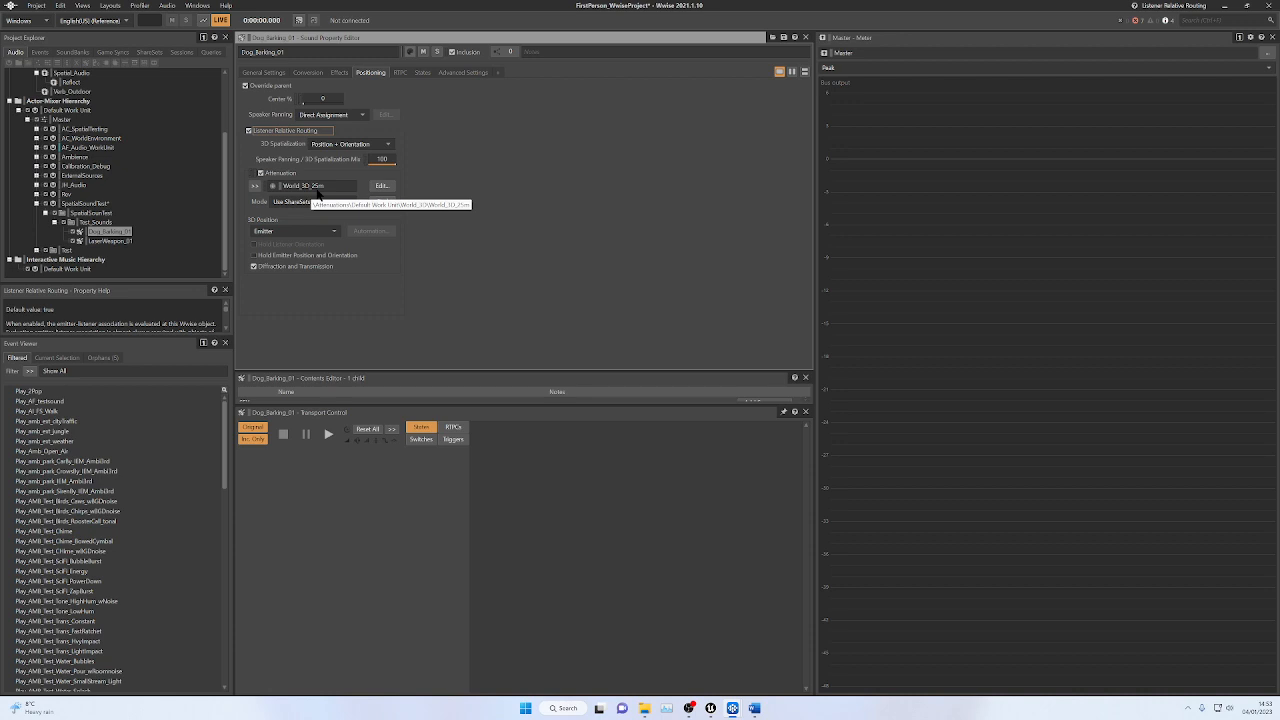
{"action": "left_click", "coordinate": [277, 236]}
{"action": "left_click", "coordinate": [277, 238]}
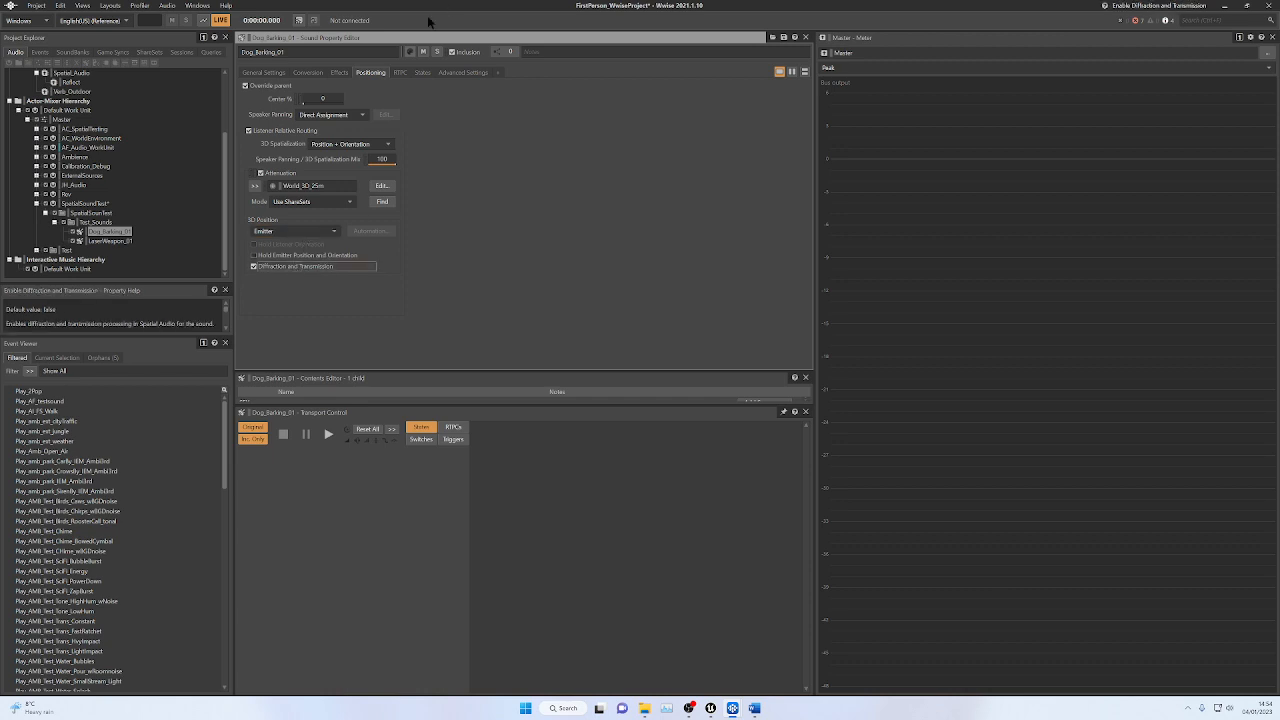
{"action": "left_click", "coordinate": [340, 73]}
{"action": "left_click", "coordinate": [318, 74]}
{"action": "left_click", "coordinate": [263, 73]}
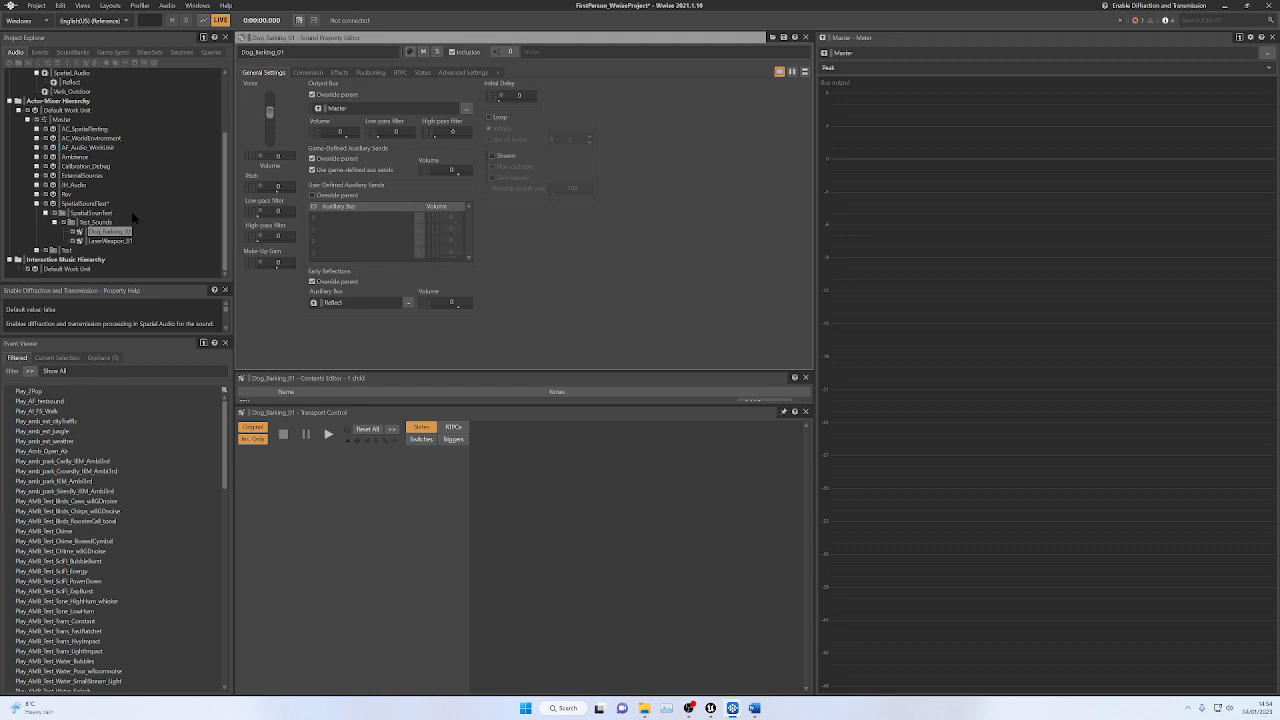
Assign Reflect as the early reflections auxiliary bus of LaserWeapon_01 and check the sound's positioning settings
{"action": "left_click", "coordinate": [112, 242]}
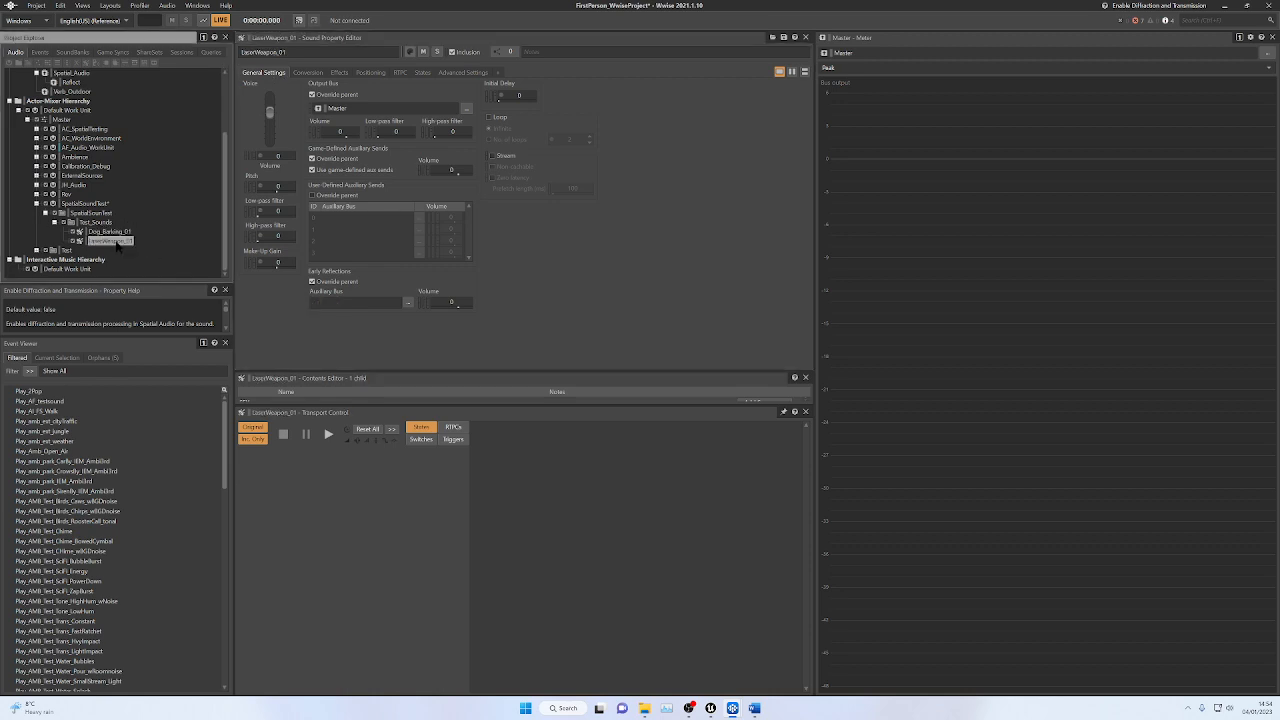
{"action": "left_click", "coordinate": [408, 302]}
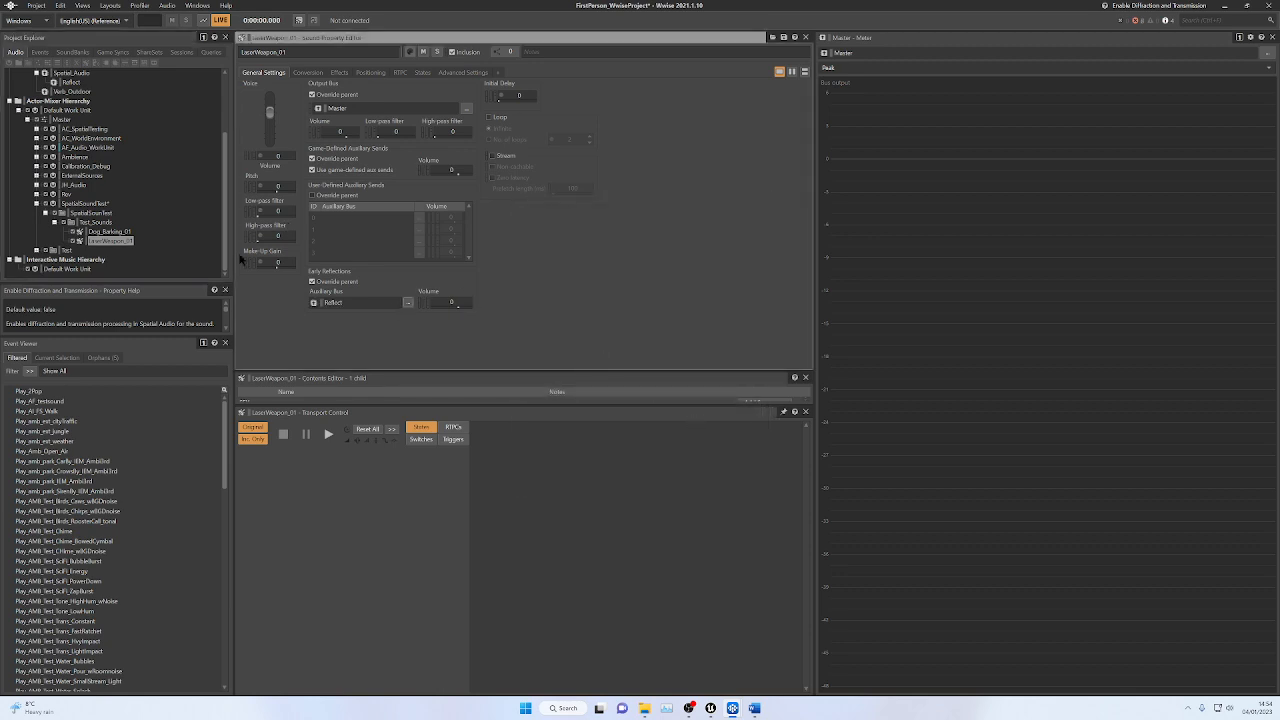
{"action": "left_click", "coordinate": [115, 232]}
{"action": "left_click", "coordinate": [120, 241]}
{"action": "left_click", "coordinate": [368, 72]}
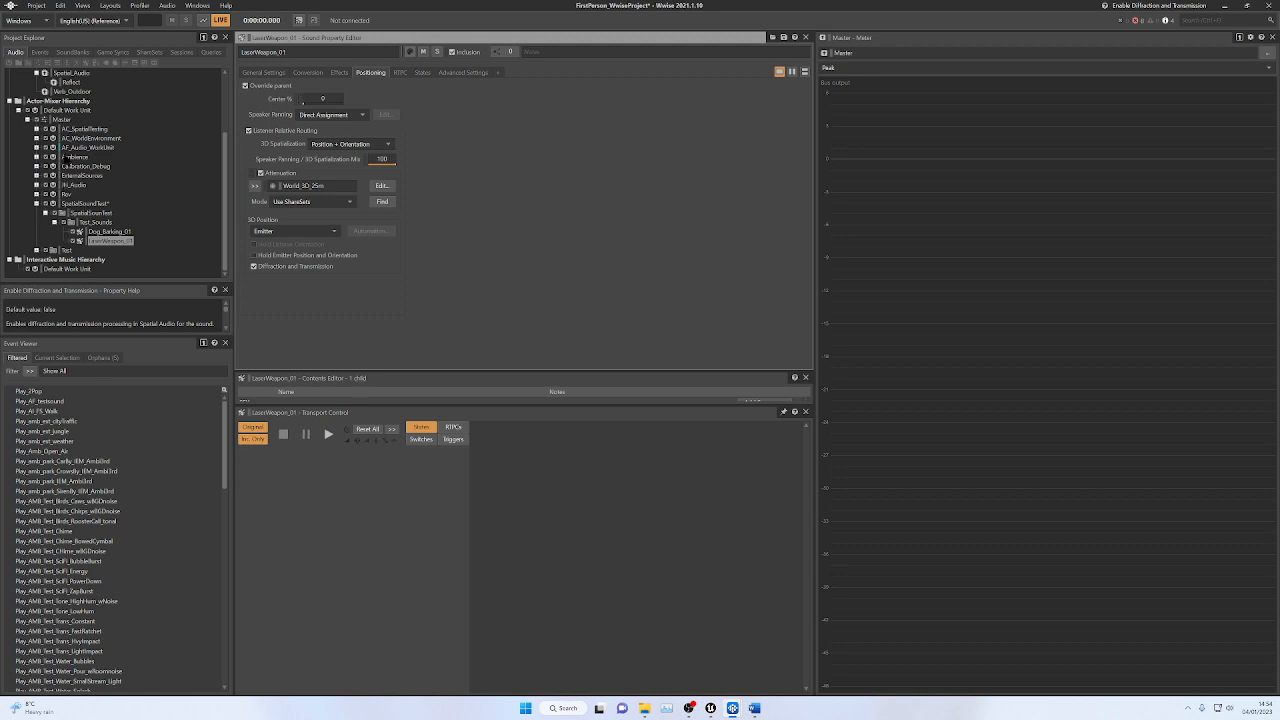
Create an event named DogBark in the Test_Sounds events folder with a Play action targeting Dog_Barking_01
{"action": "left_click", "coordinate": [39, 53]}
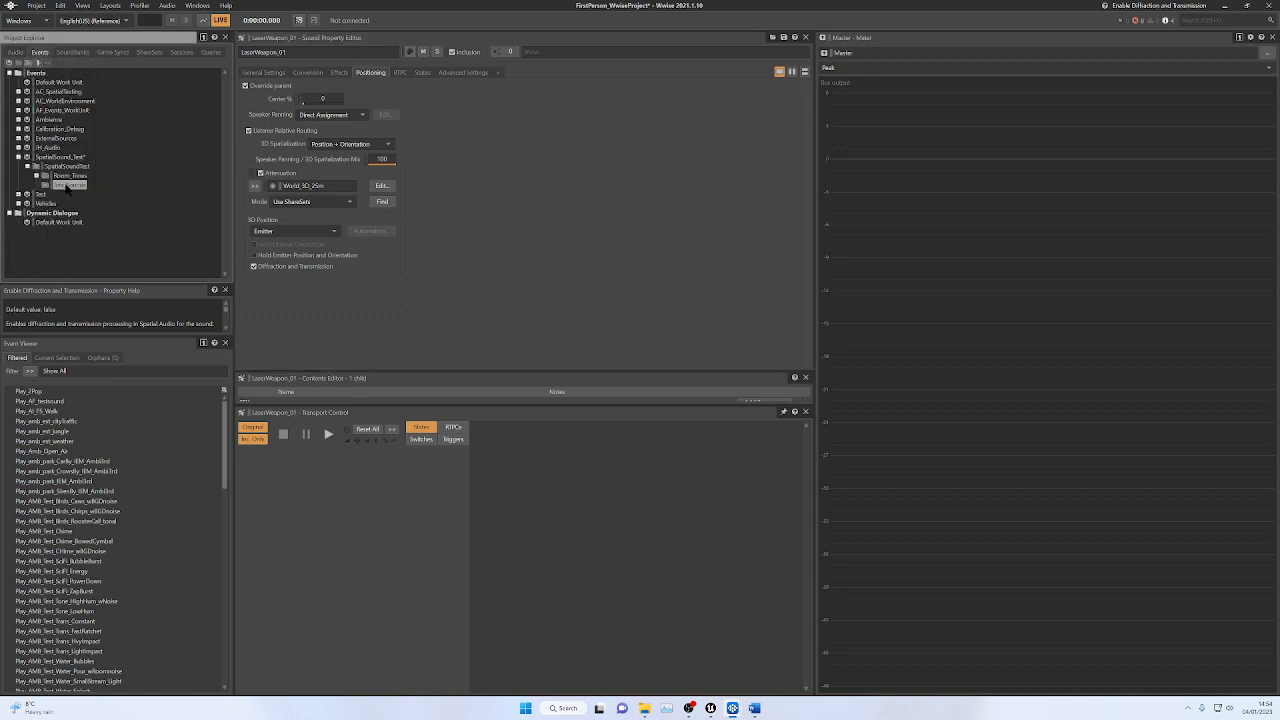
{"action": "left_click", "coordinate": [67, 185]}
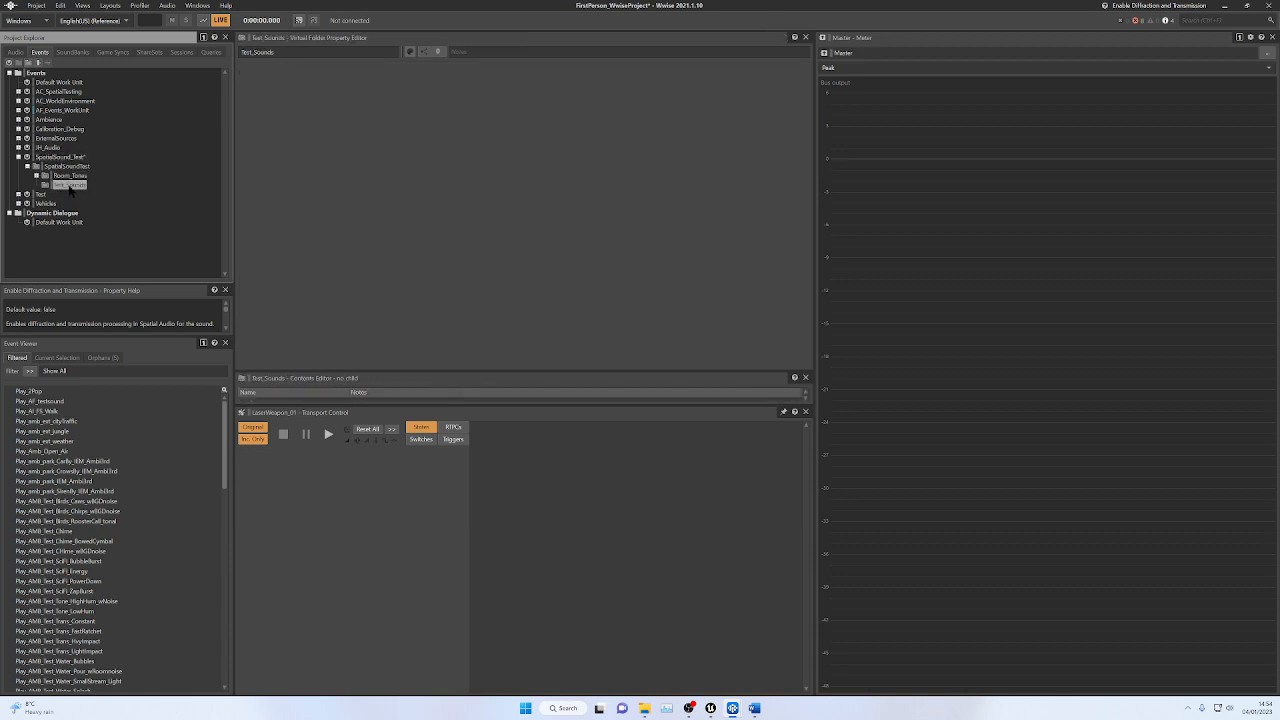
{"action": "right_click", "coordinate": [69, 189]}
{"action": "mouse_move", "coordinate": [100, 194]}
{"action": "left_click", "coordinate": [240, 213]}
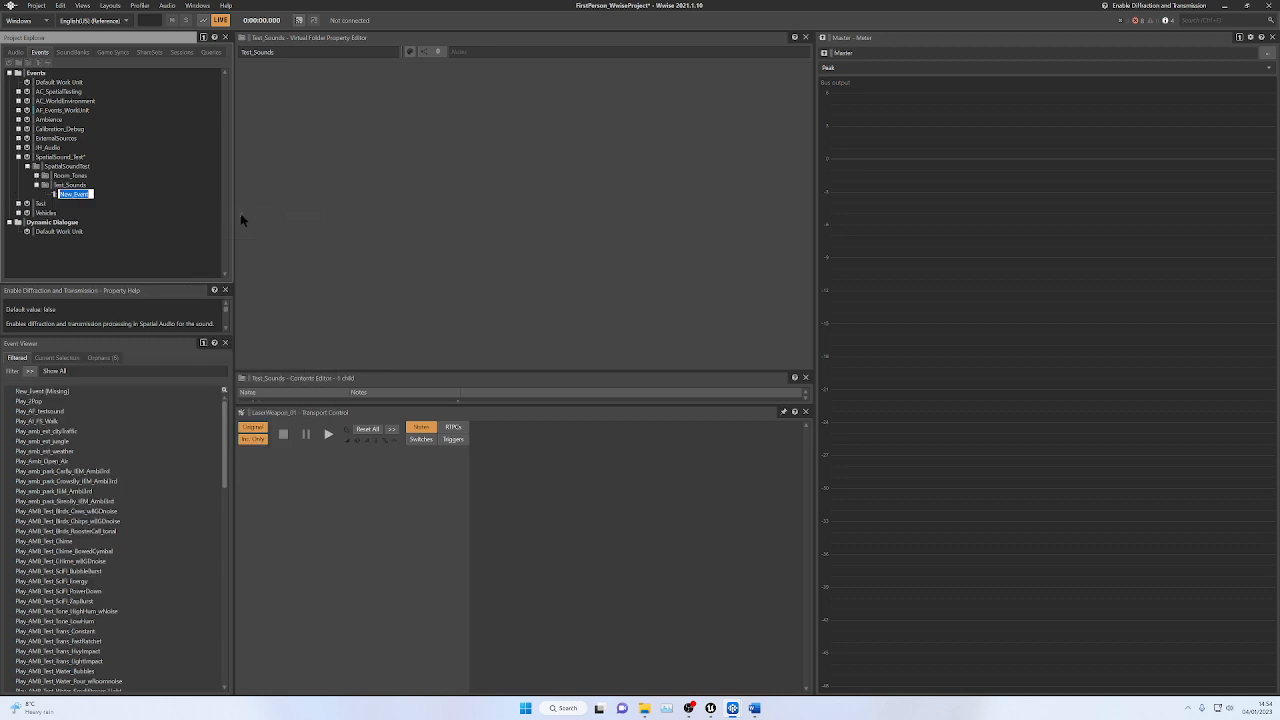
{"action": "type", "text": "Pla"}
{"action": "key", "text": "Return"}
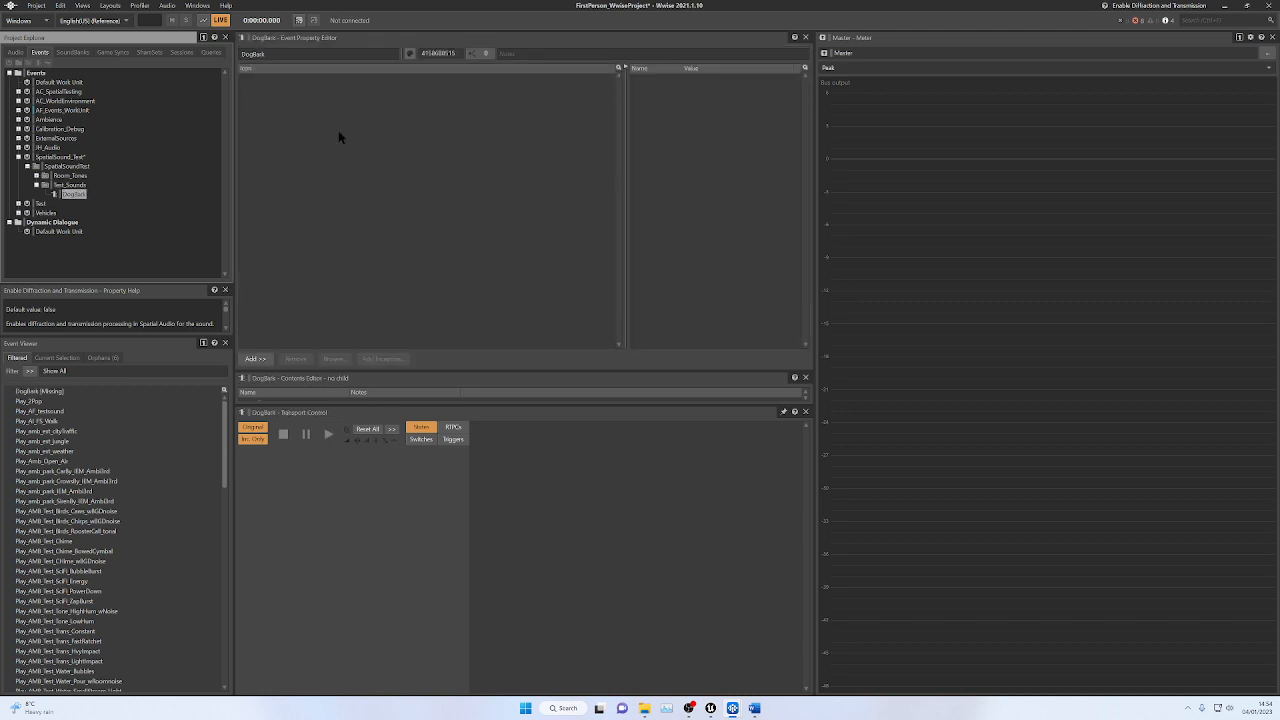
{"action": "left_click", "coordinate": [15, 52]}
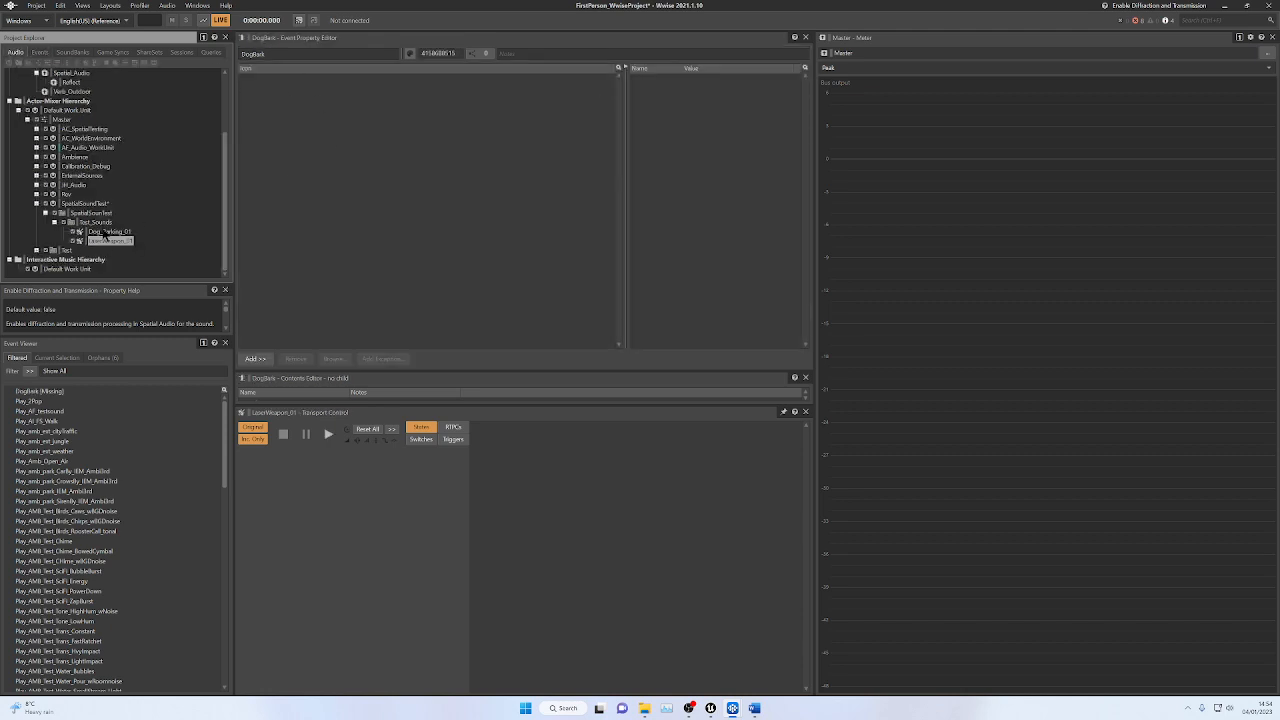
{"action": "left_click_drag", "start_coordinate": [104, 234], "coordinate": [360, 155]}
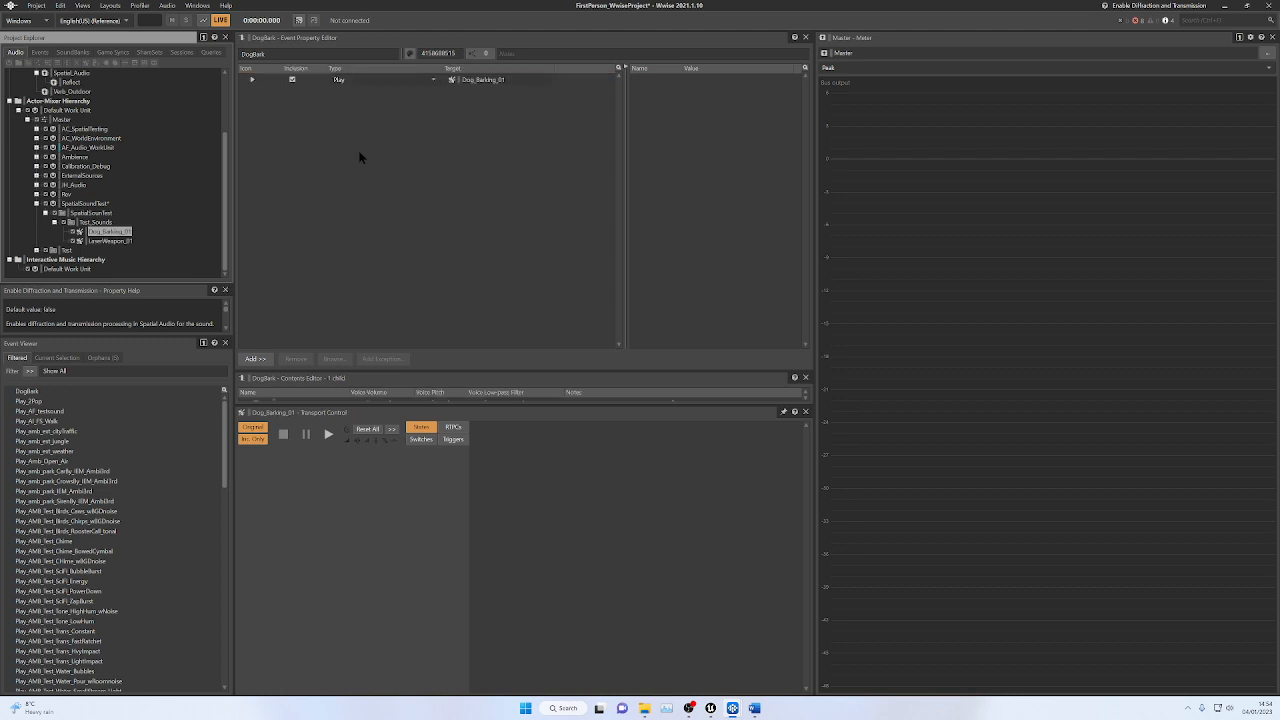
Create an event named WeaponBlast in the Test_Sounds events folder with a Play action targeting LaserWeapon_01
{"action": "left_click", "coordinate": [40, 52]}
{"action": "right_click", "coordinate": [82, 186]}
{"action": "mouse_move", "coordinate": [112, 190]}
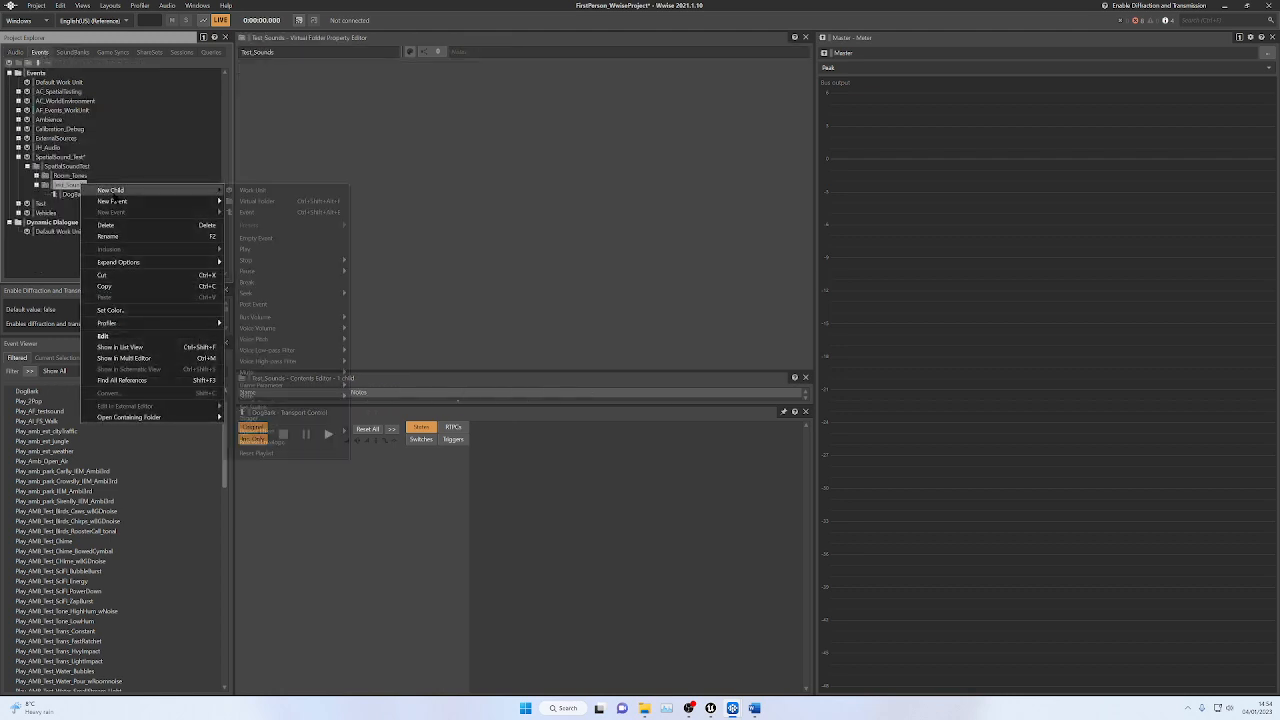
{"action": "left_click", "coordinate": [250, 212]}
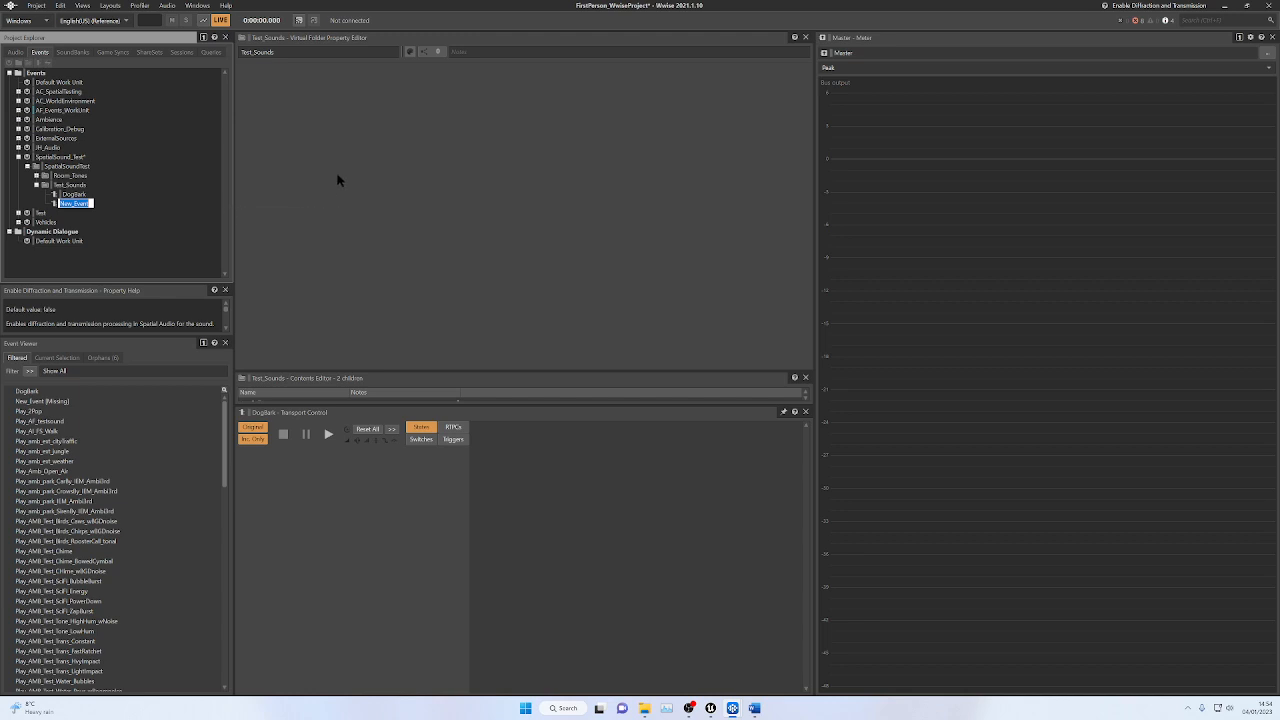
{"action": "type", "text": "WeaponBlast"}
{"action": "key", "text": "Return"}
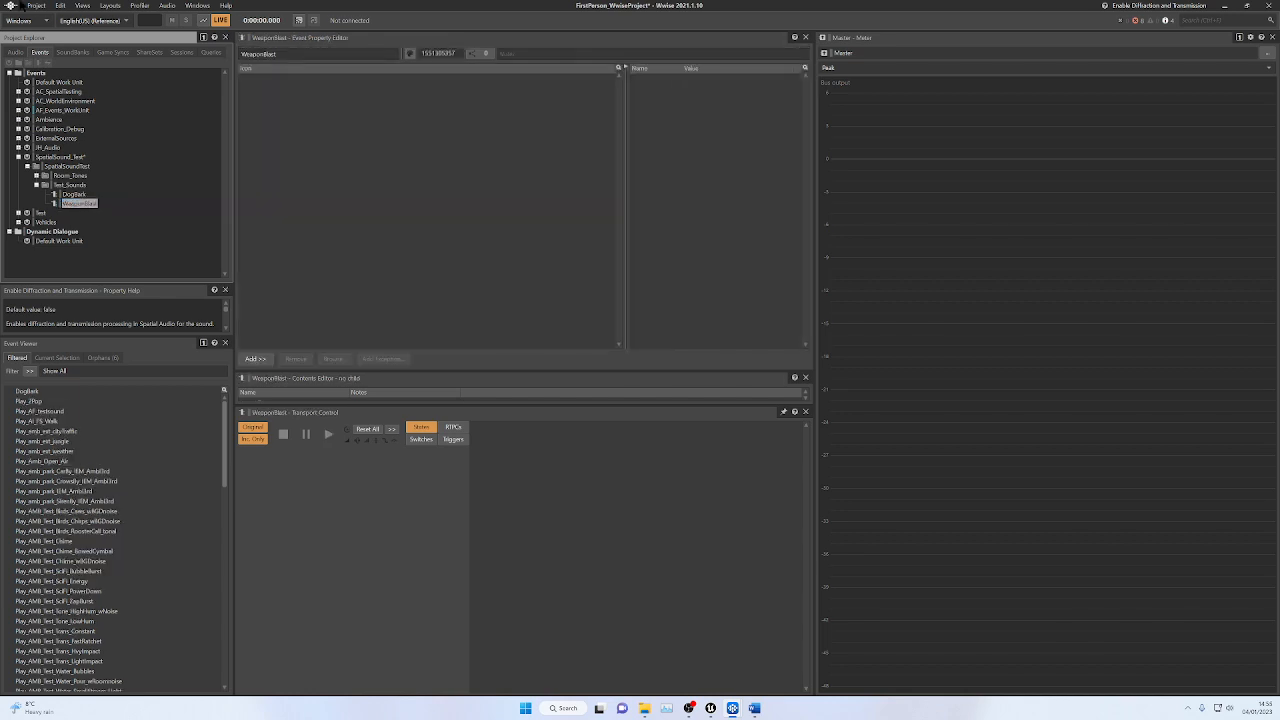
{"action": "left_click", "coordinate": [15, 52]}
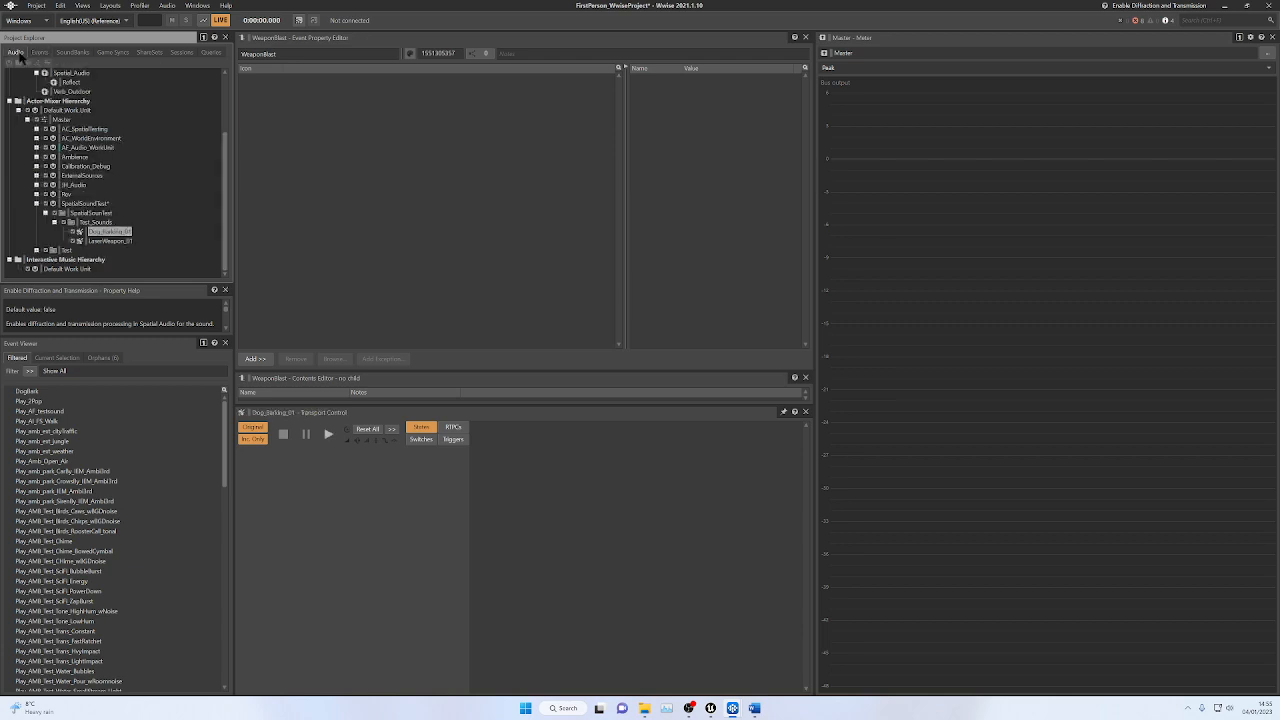
{"action": "left_click_drag", "start_coordinate": [110, 243], "coordinate": [324, 156]}
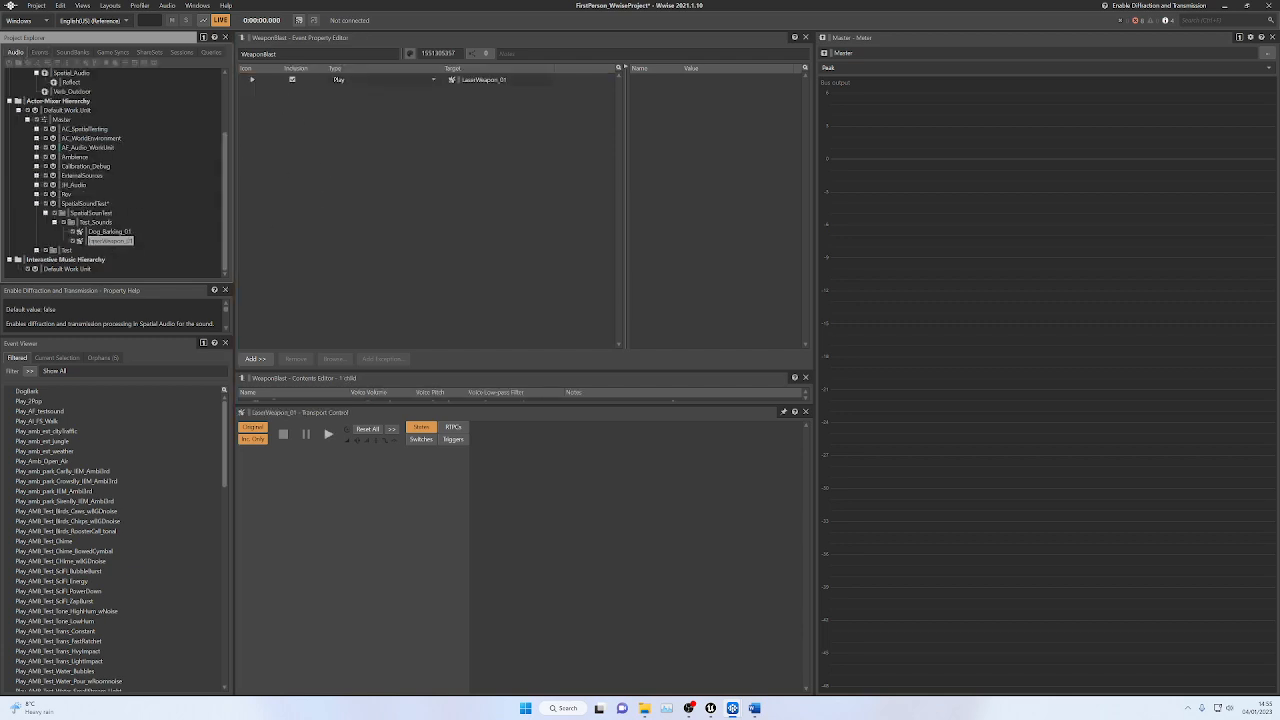
Try to save the project with the new events and early reflections bus assignments
{"action": "left_click", "coordinate": [40, 8]}
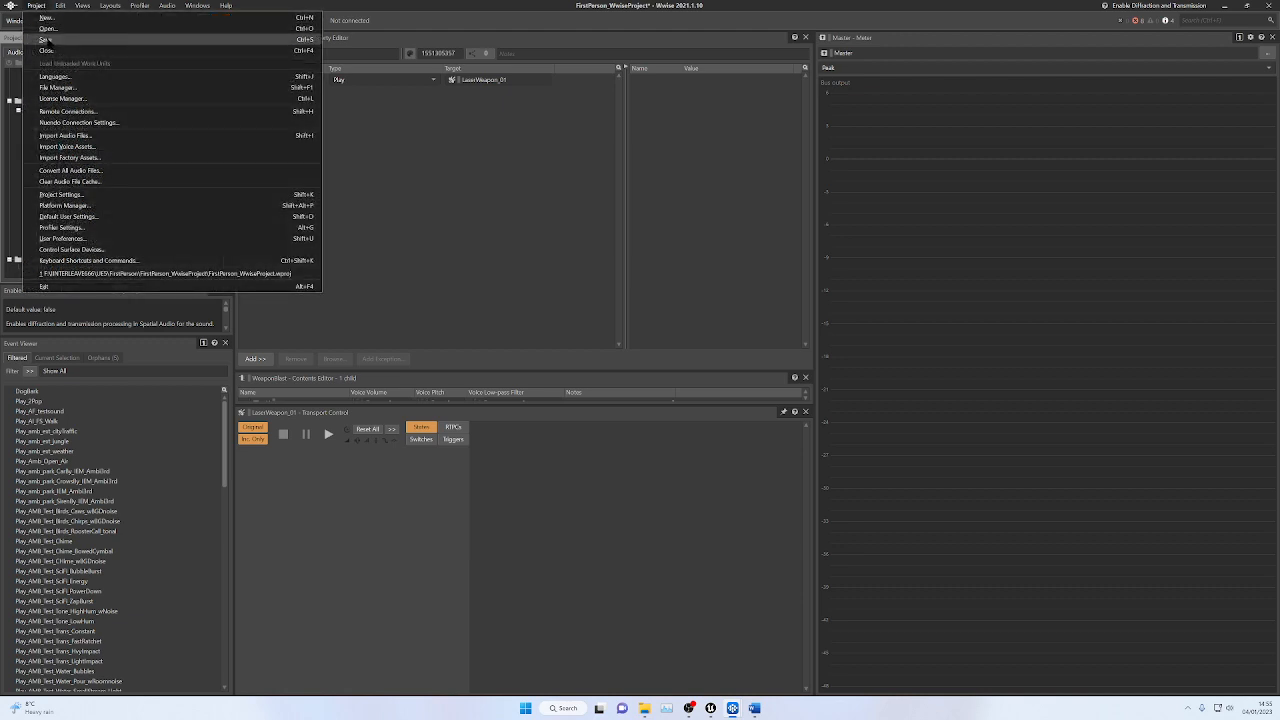
{"action": "left_click", "coordinate": [45, 40]}
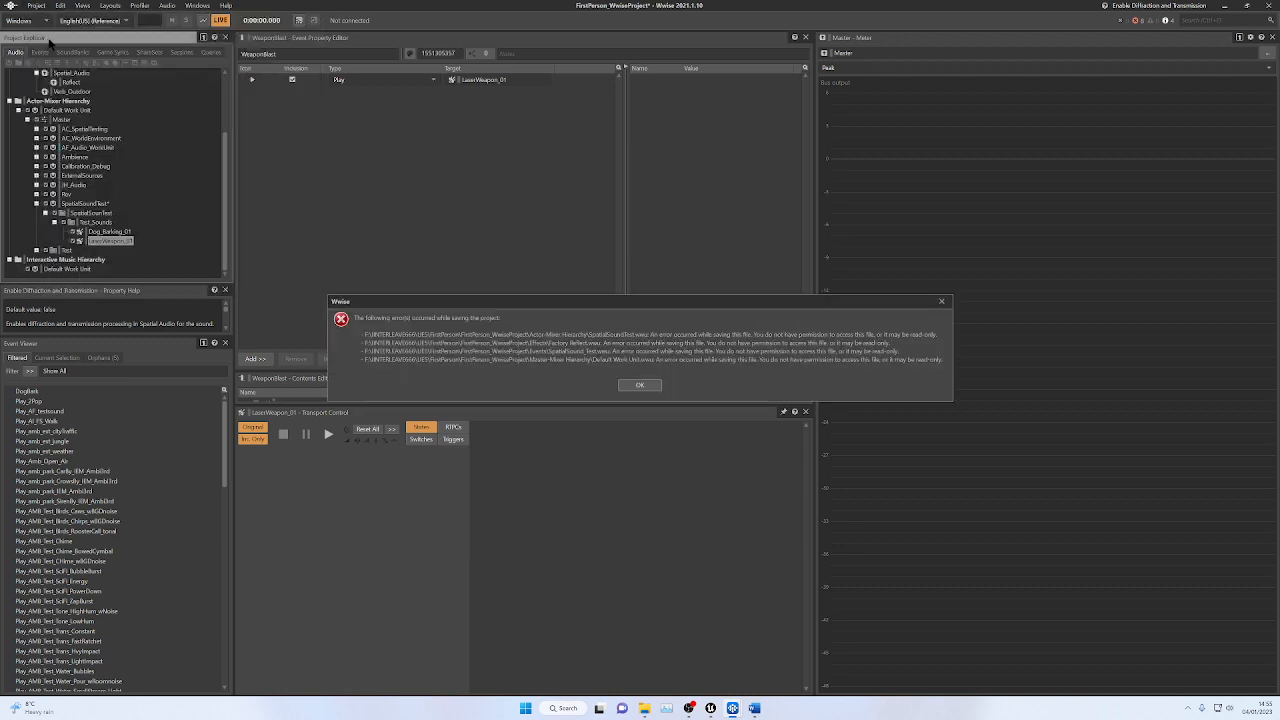
{"action": "left_click", "coordinate": [639, 386]}
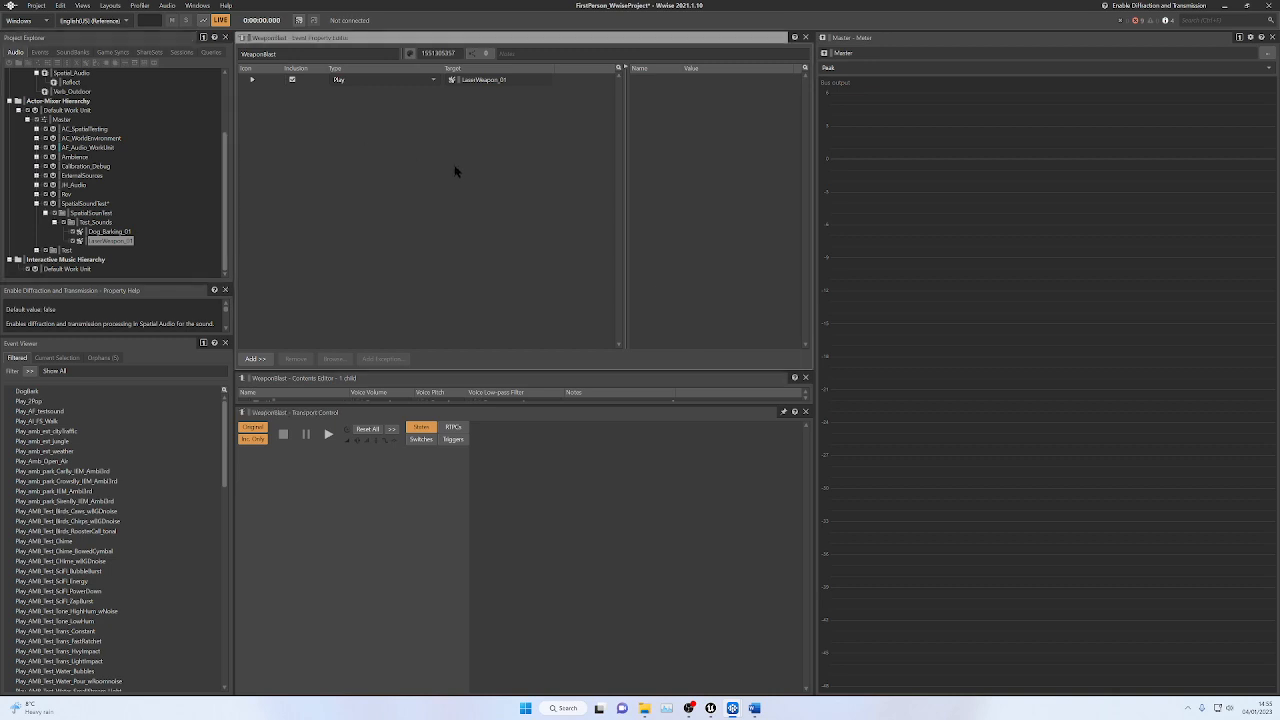
{"action": "scroll", "coordinate": [93, 86], "scroll_direction": "up", "scroll_amount": 3}
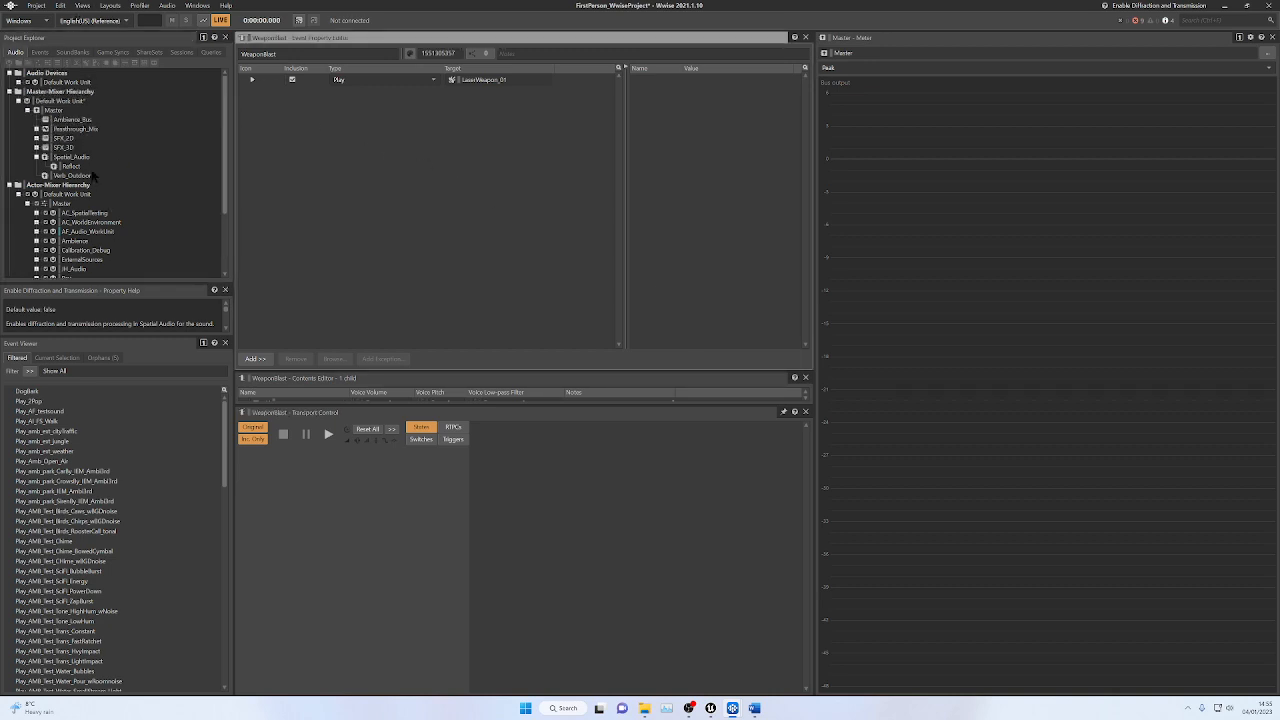